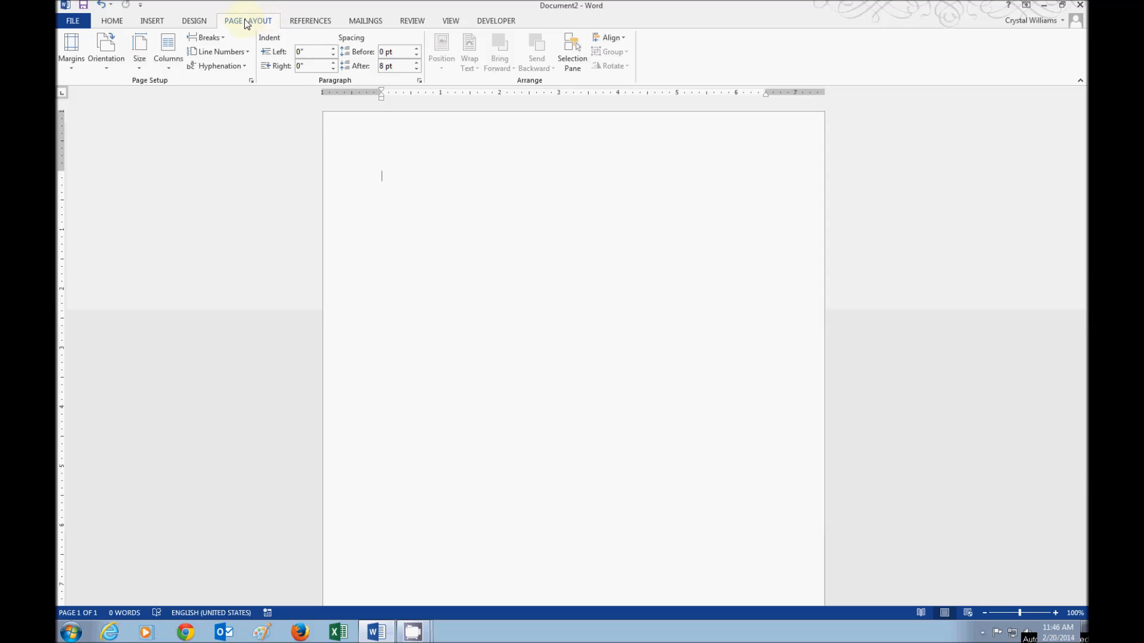
- Open the built-in header gallery from the Insert tab
click(152, 22)
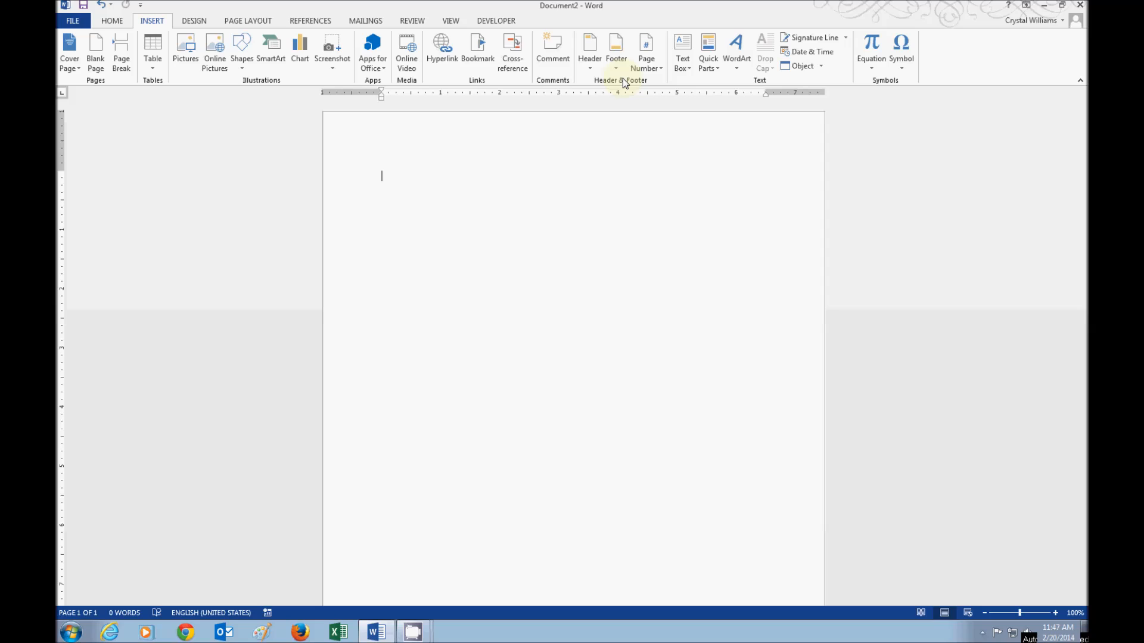
click(585, 63)
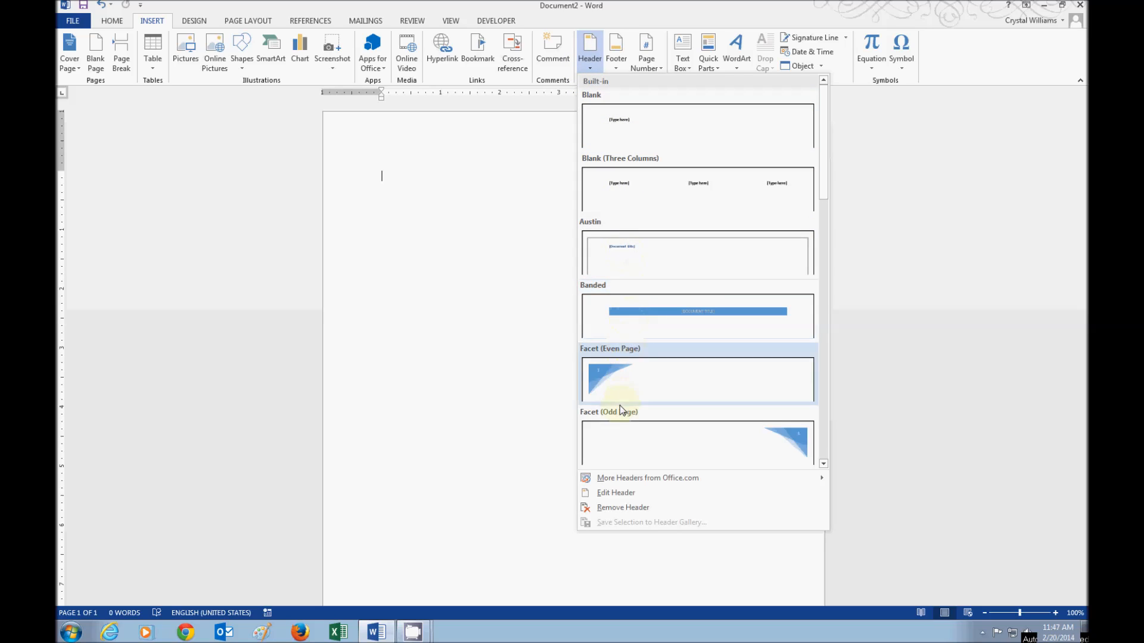
click(618, 59)
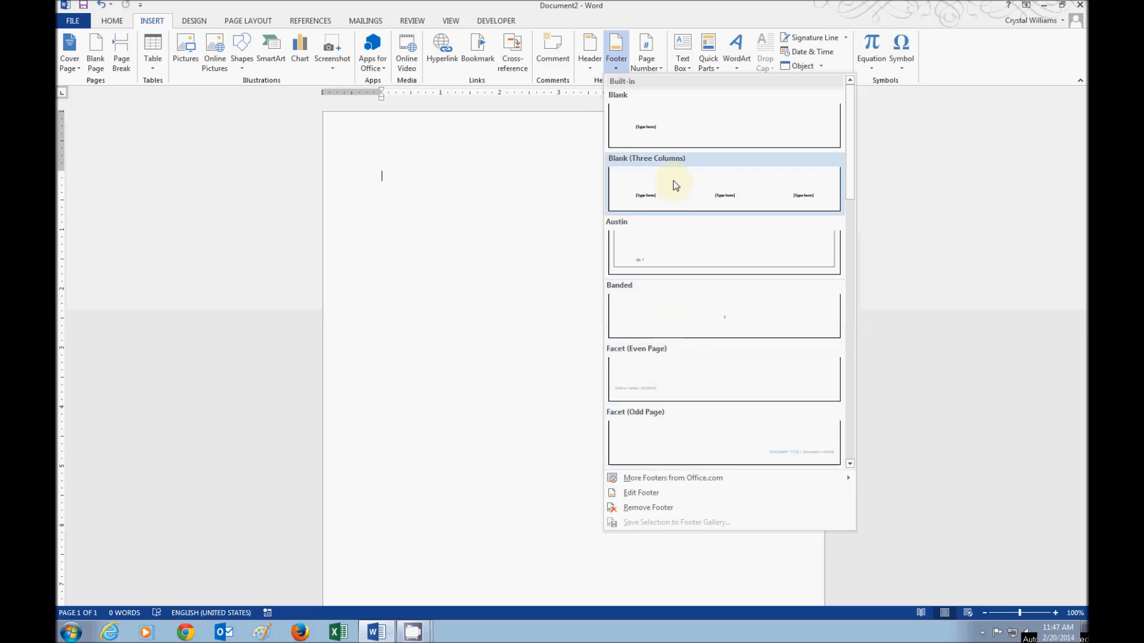
click(645, 62)
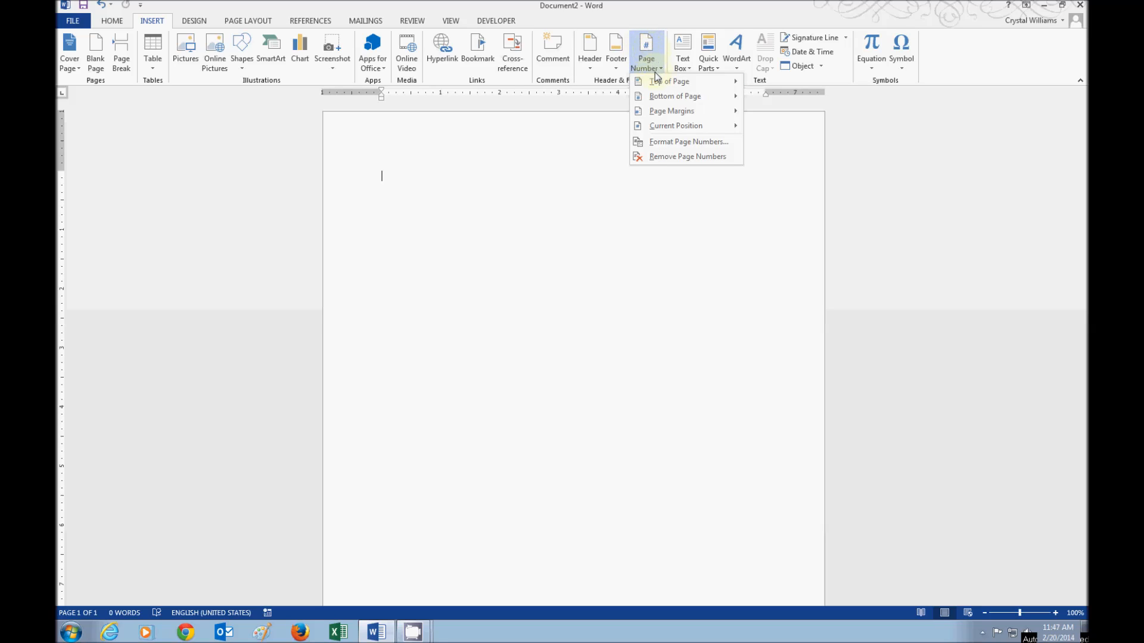
mouse_move(657, 83)
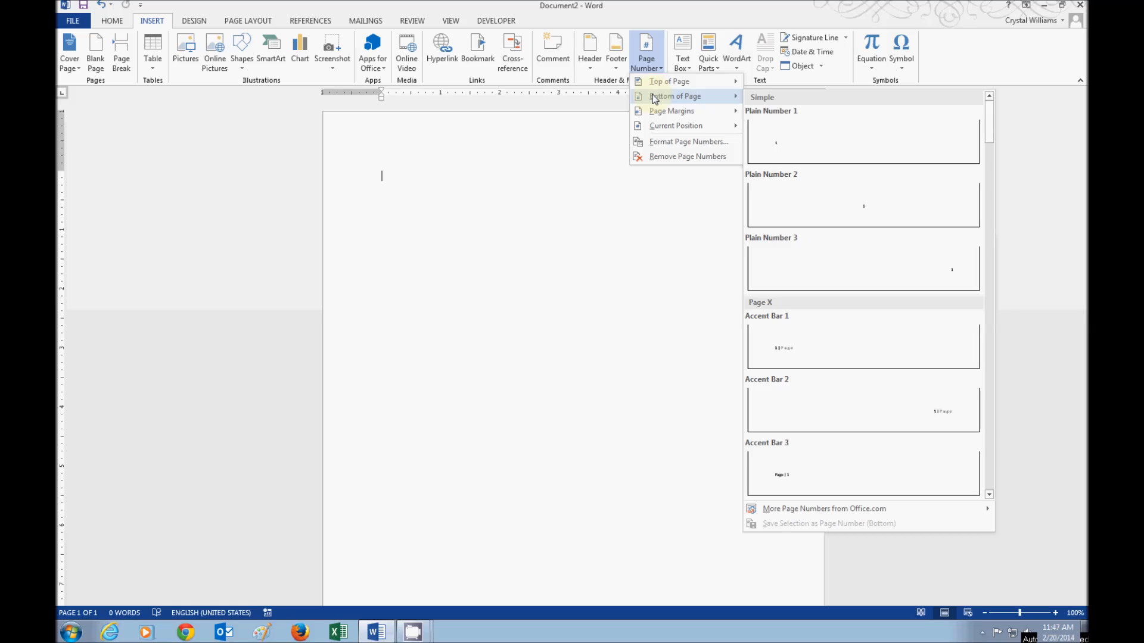
mouse_move(651, 128)
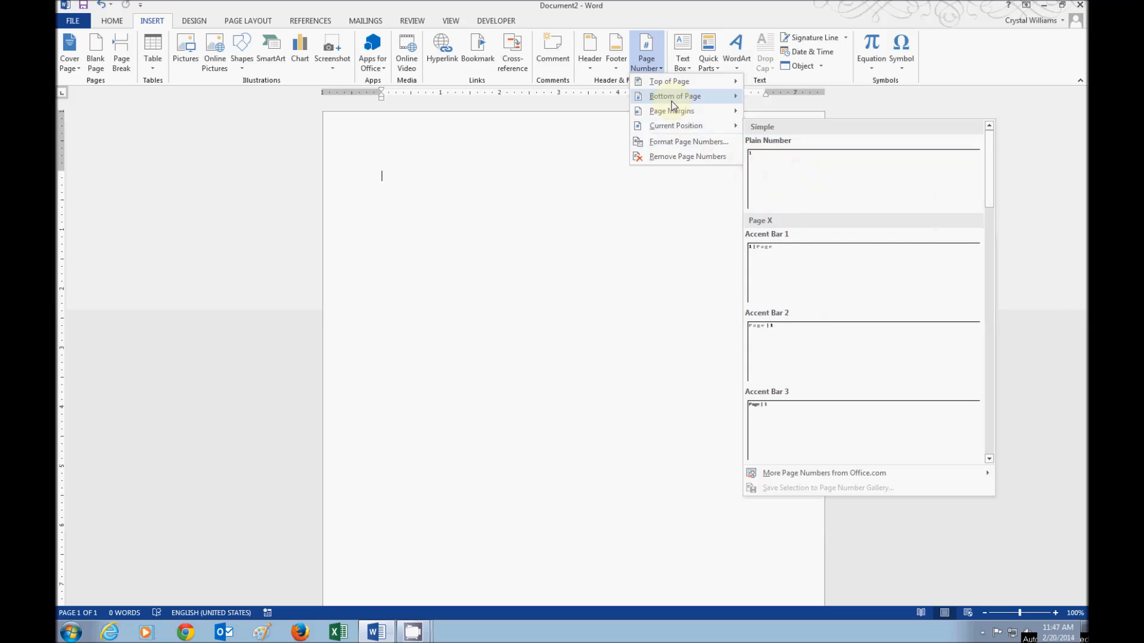
click(588, 58)
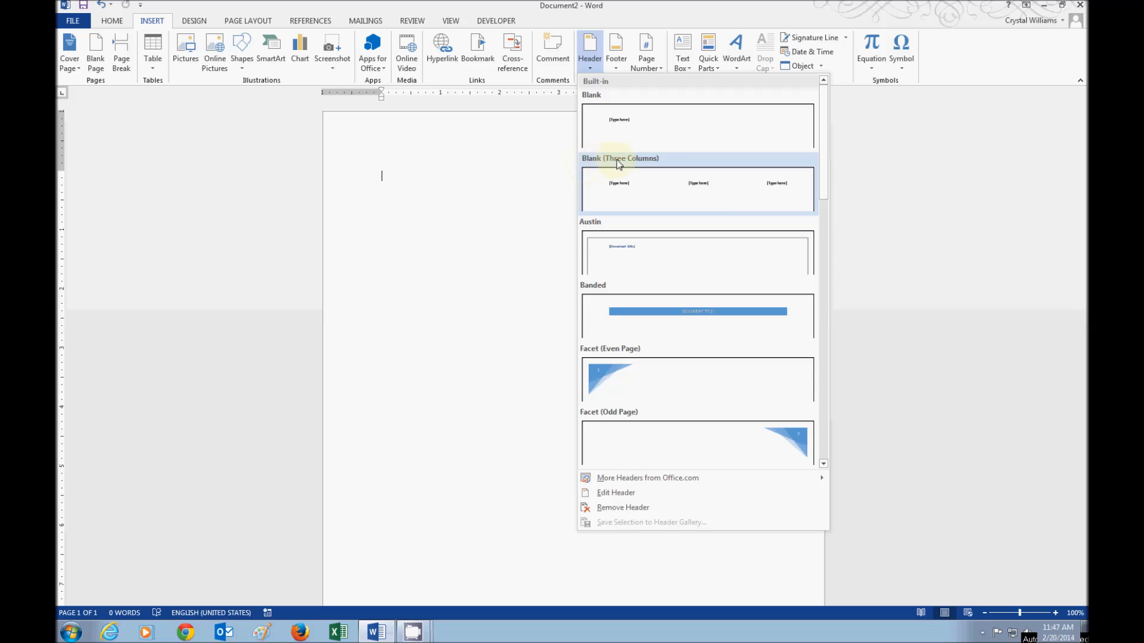
- Insert a Blank (Three Columns) header with the author's first name, 'Intermediate Word' and '20 Feb 2014'
click(632, 198)
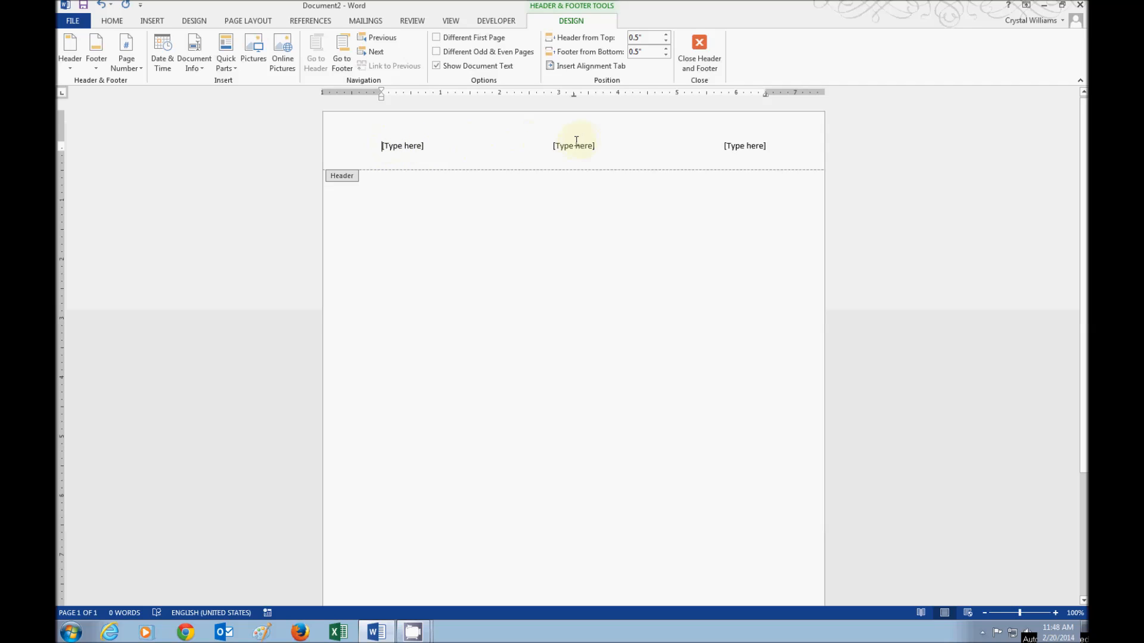
click(399, 146)
text(Crystal)
click(563, 144)
text(In)
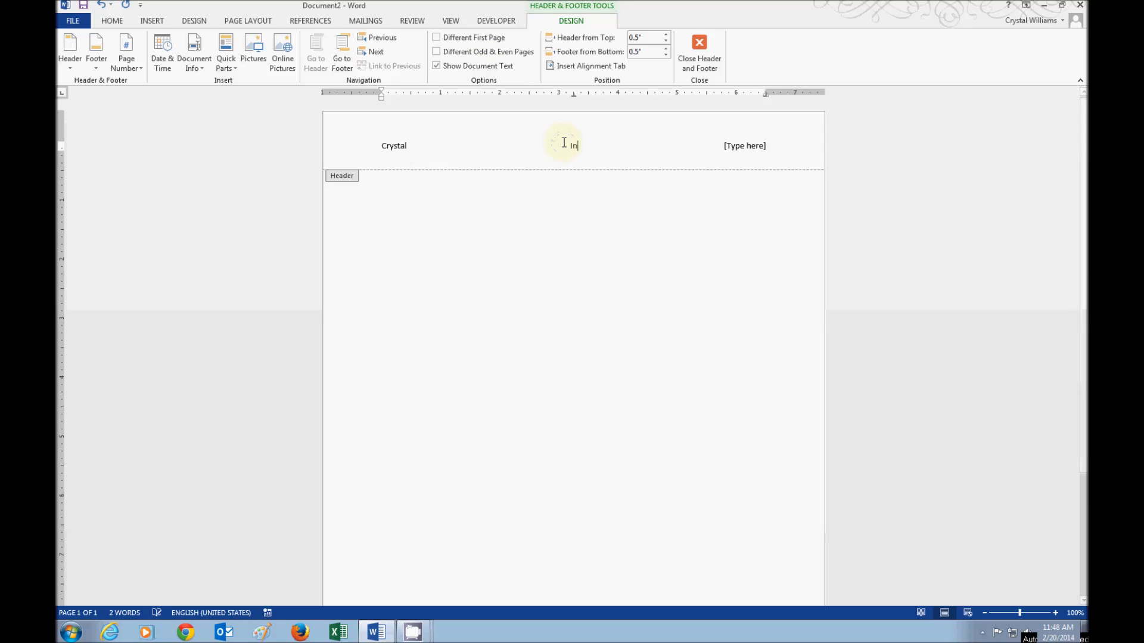
text(termediate Word)
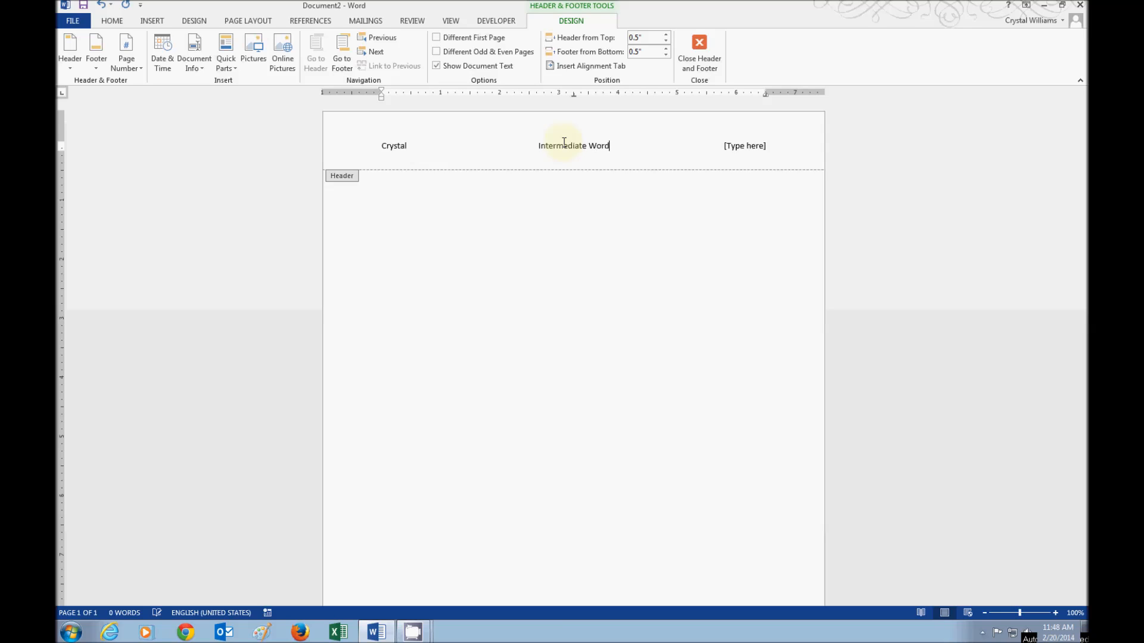
click(738, 145)
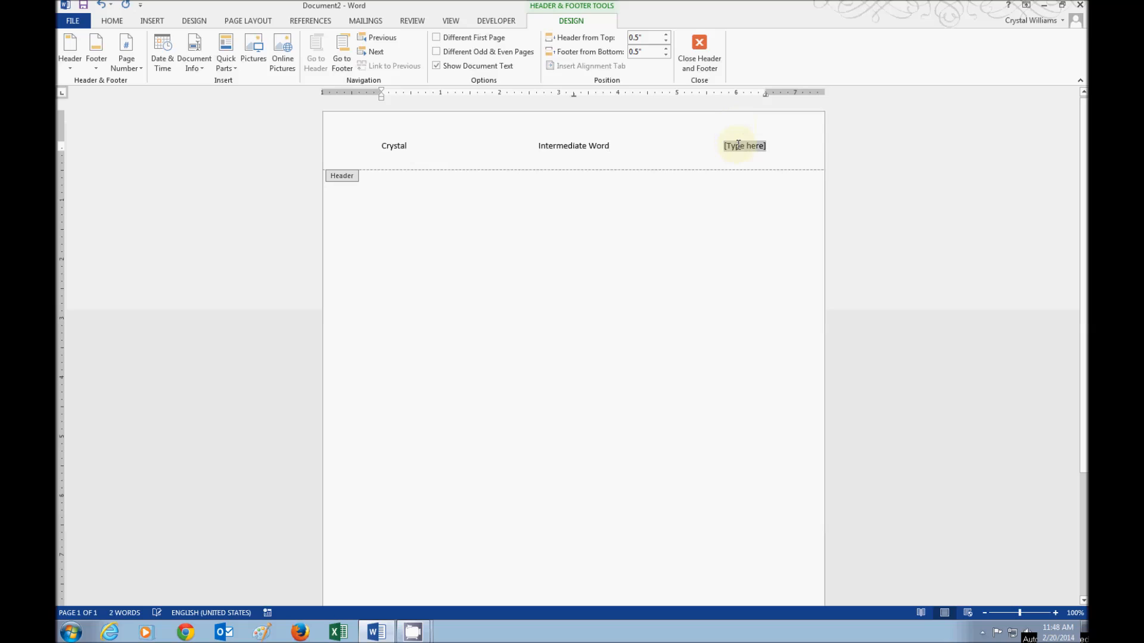
text(20 F)
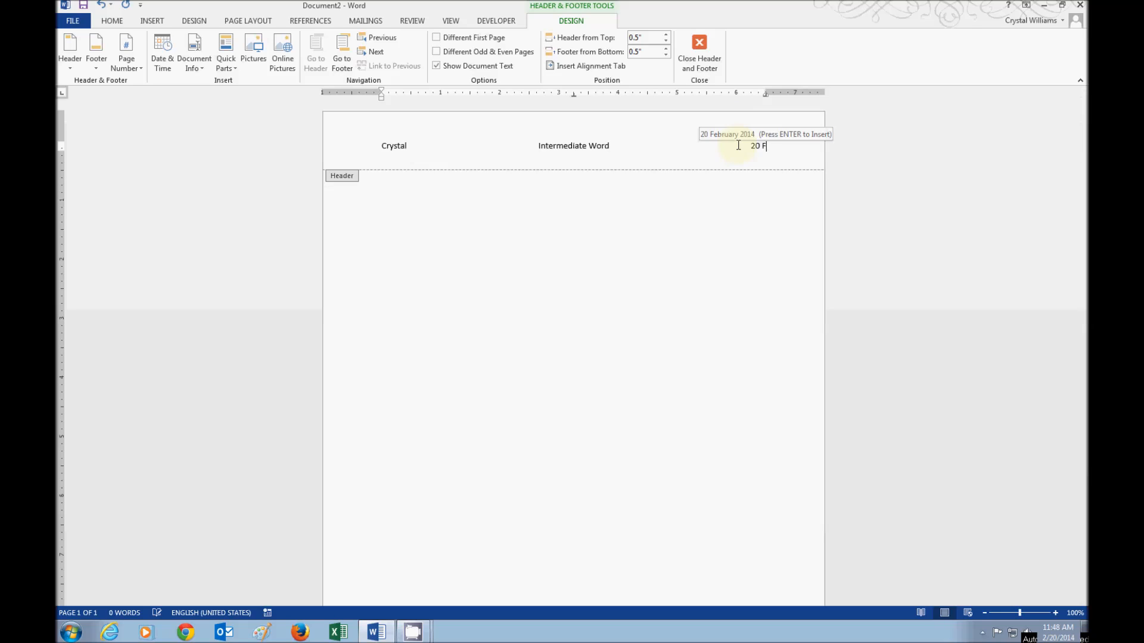
text(eb 2014)
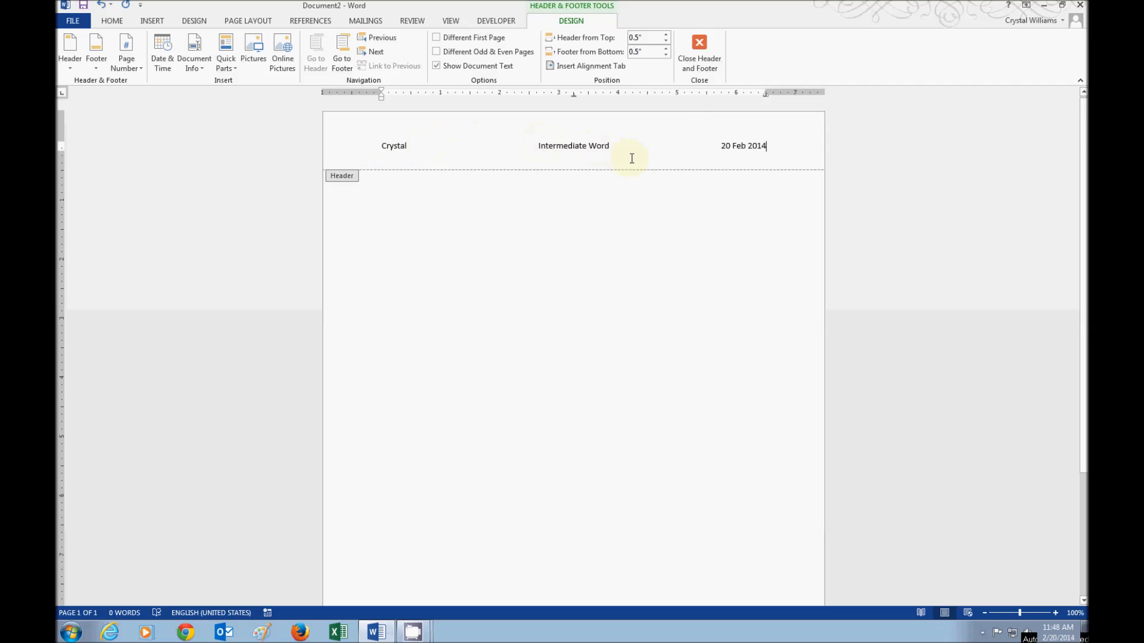
- Make the whole header line bold, italic and red
drag(375, 146, 771, 114)
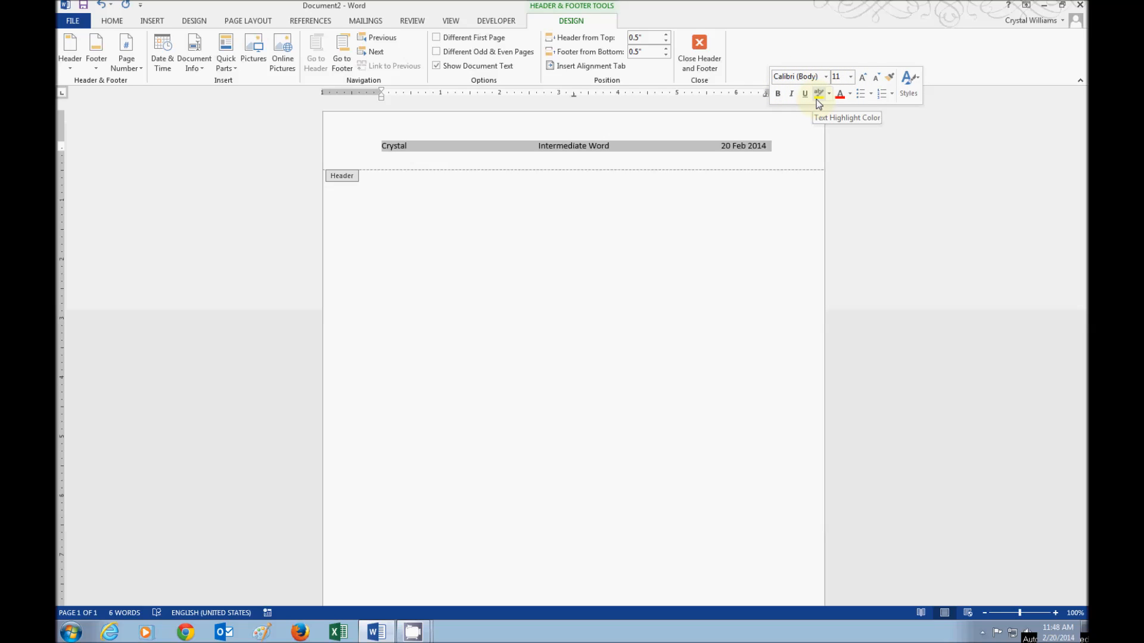
click(778, 94)
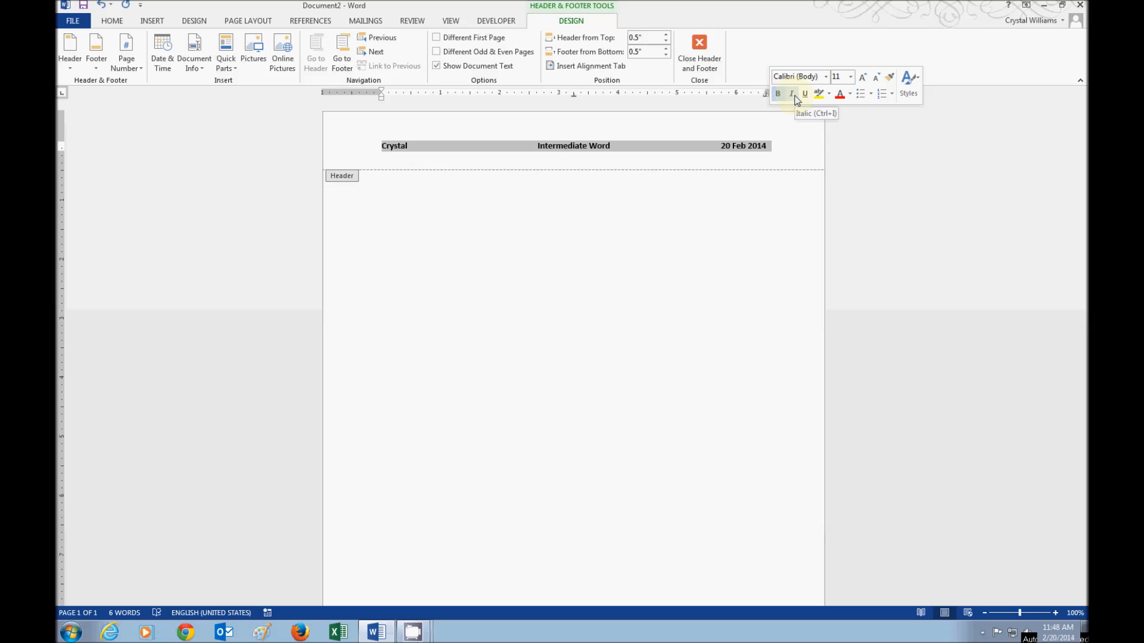
click(796, 100)
click(840, 95)
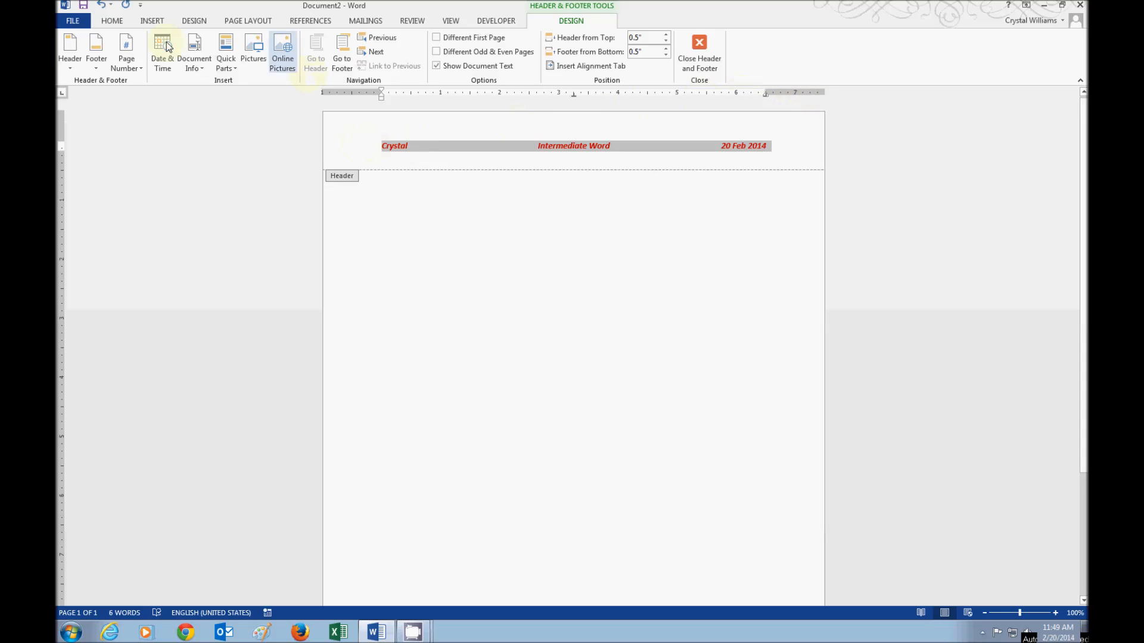
- Turn off italics on the header text and return to the document body
click(107, 21)
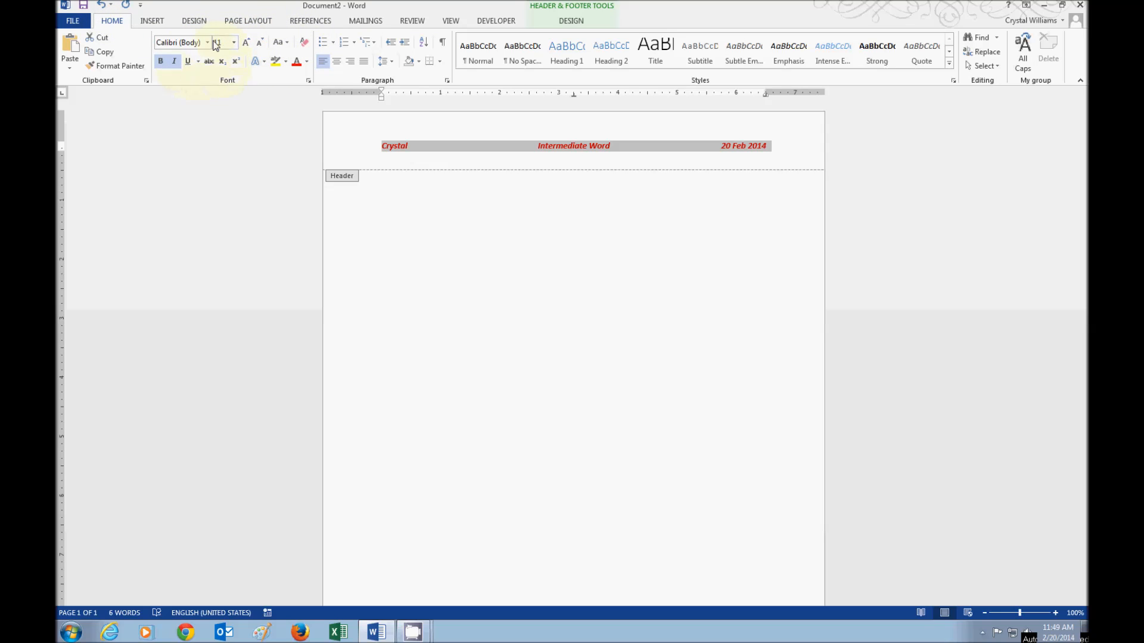
click(174, 61)
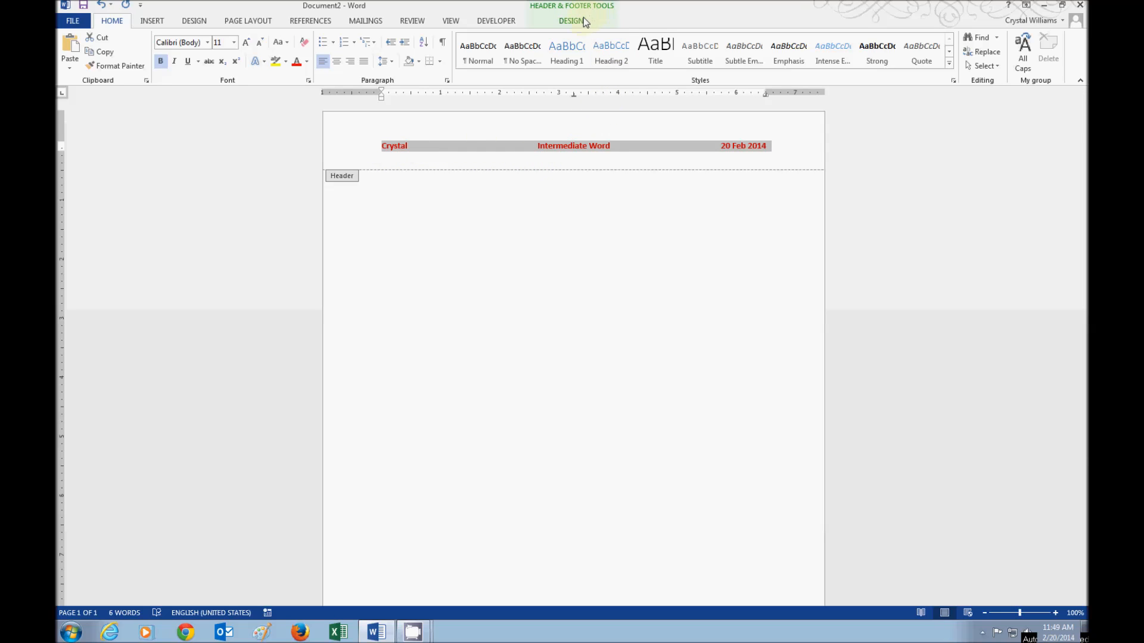
double_click(500, 205)
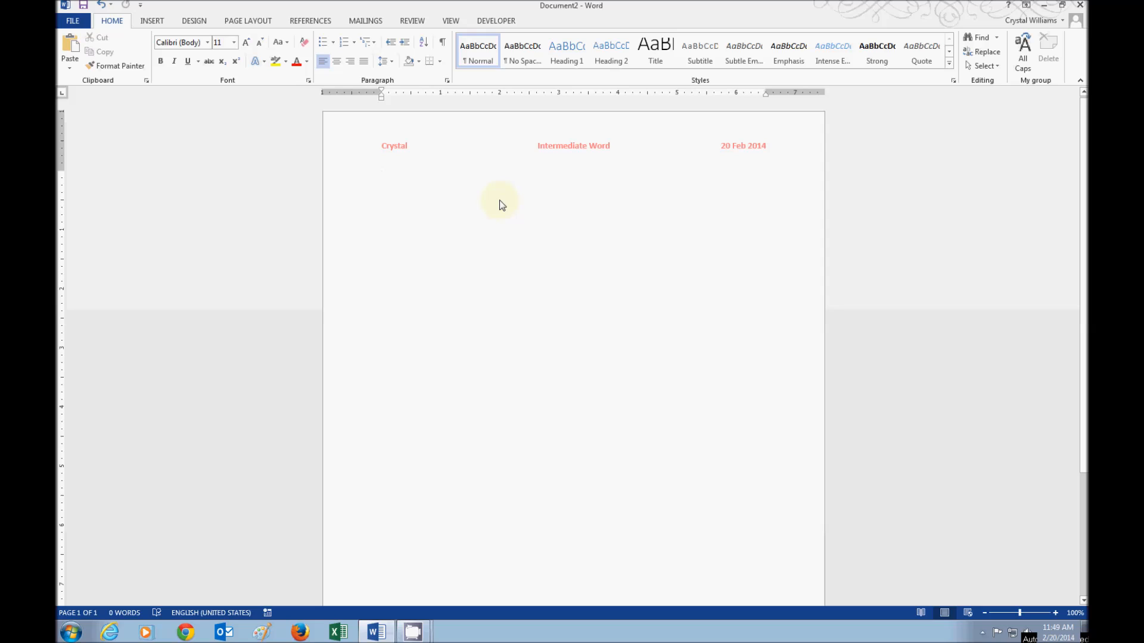
- Reopen the header and select its whole line of text
double_click(511, 146)
drag(380, 146, 741, 119)
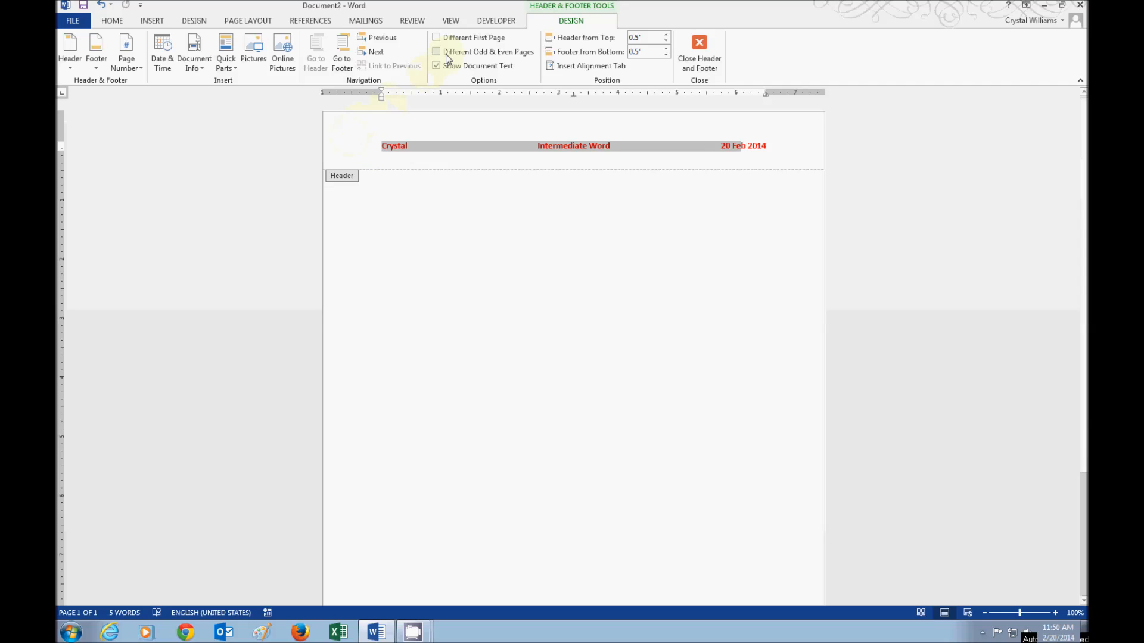
- Leave Different First Page unchecked and close header and footer editing
click(436, 37)
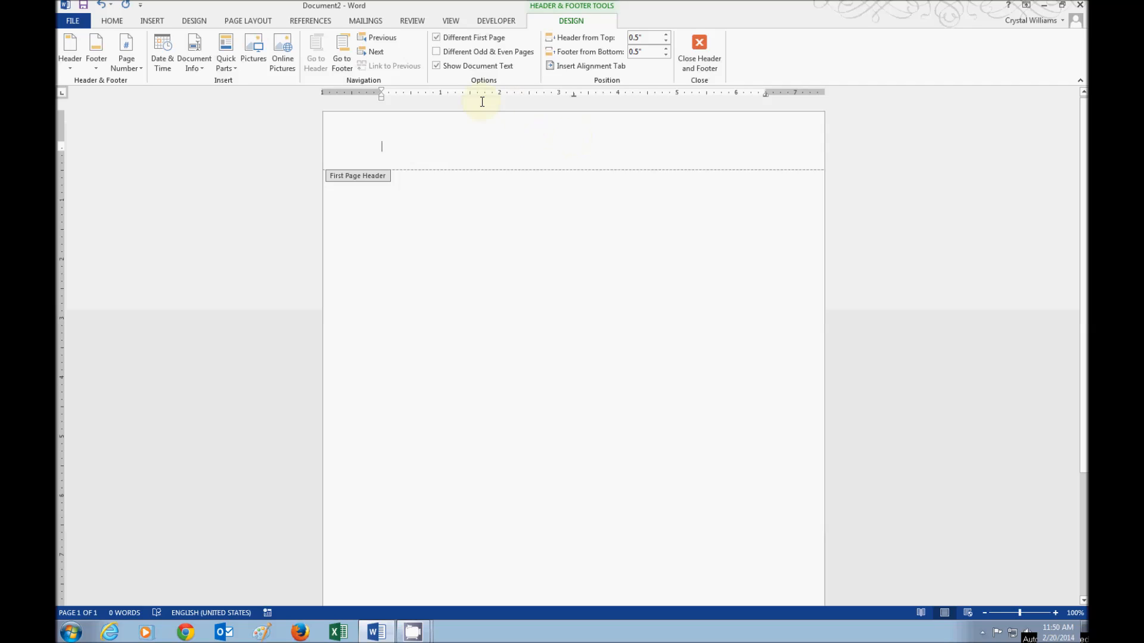
click(437, 38)
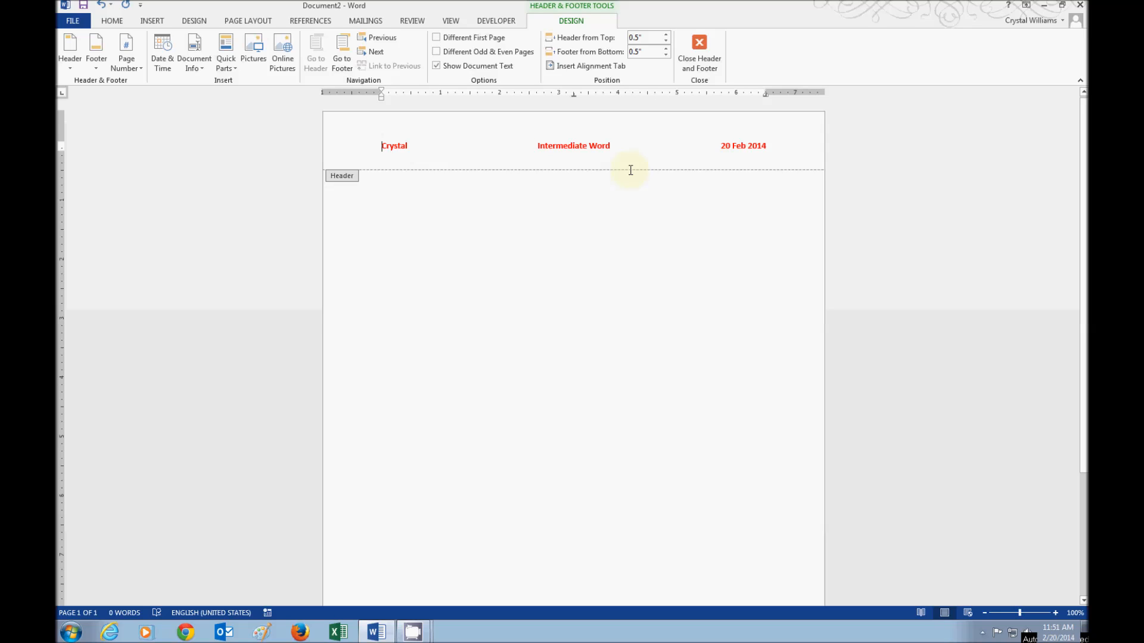
click(697, 57)
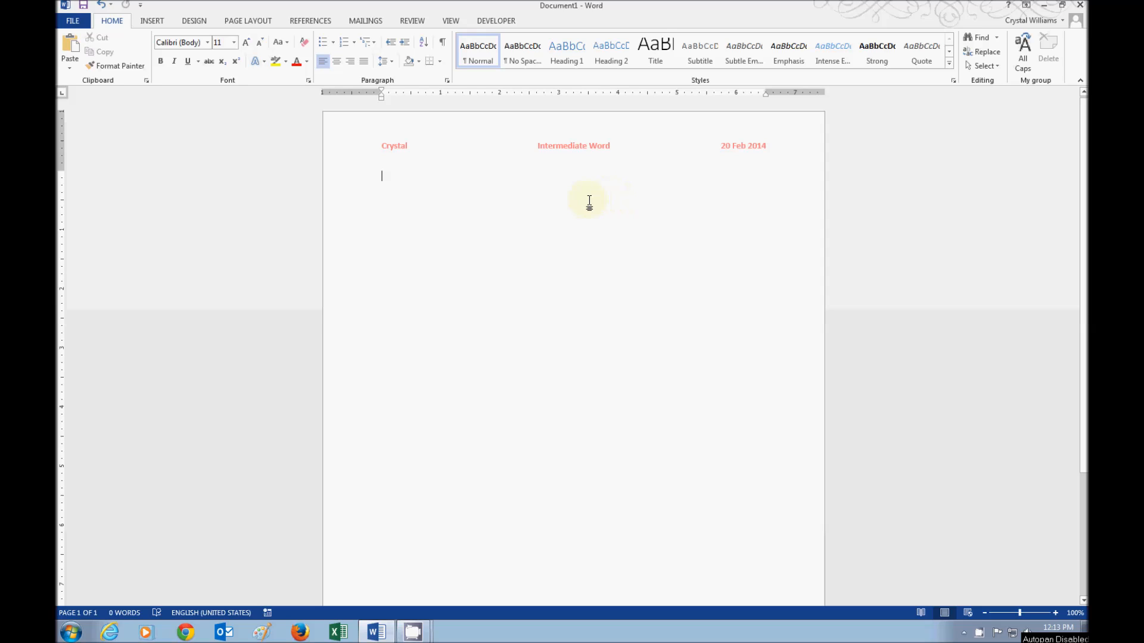
- Scroll to the bottom of the page and open the empty footer for editing
scroll(1082, 209, down, 5)
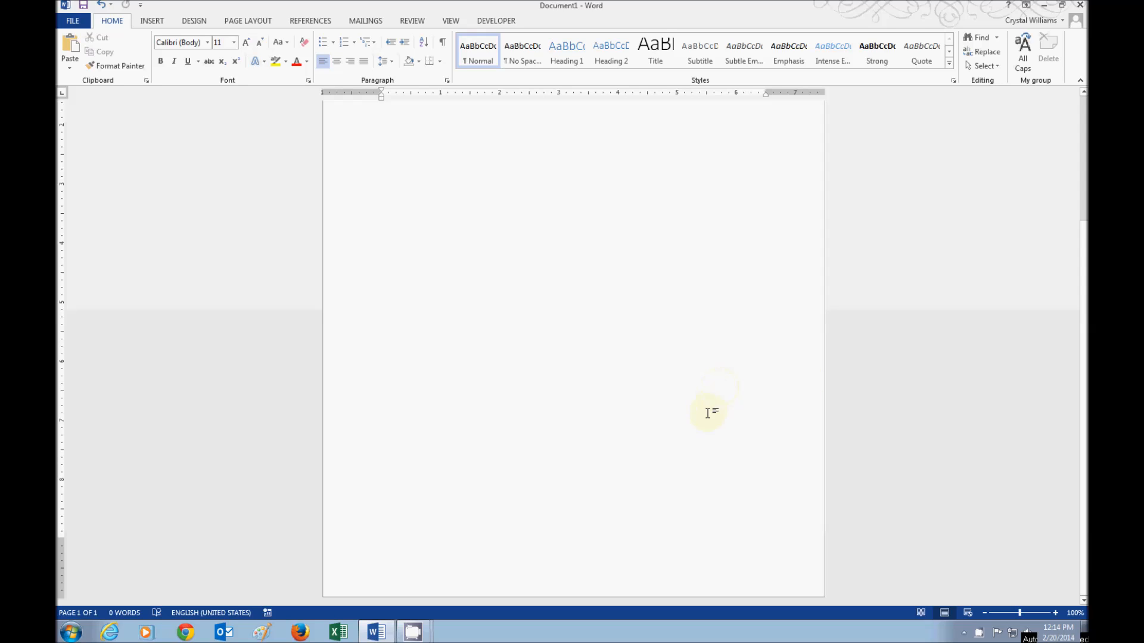
double_click(677, 595)
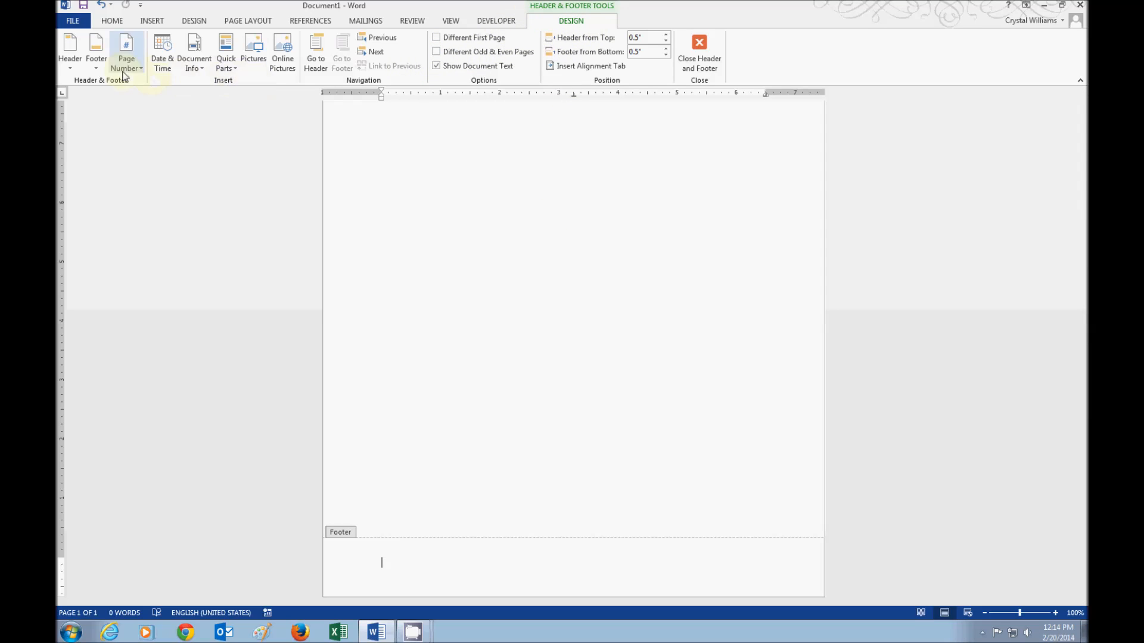
- Insert a '1 | Page' page number in the footer and close footer editing
click(129, 70)
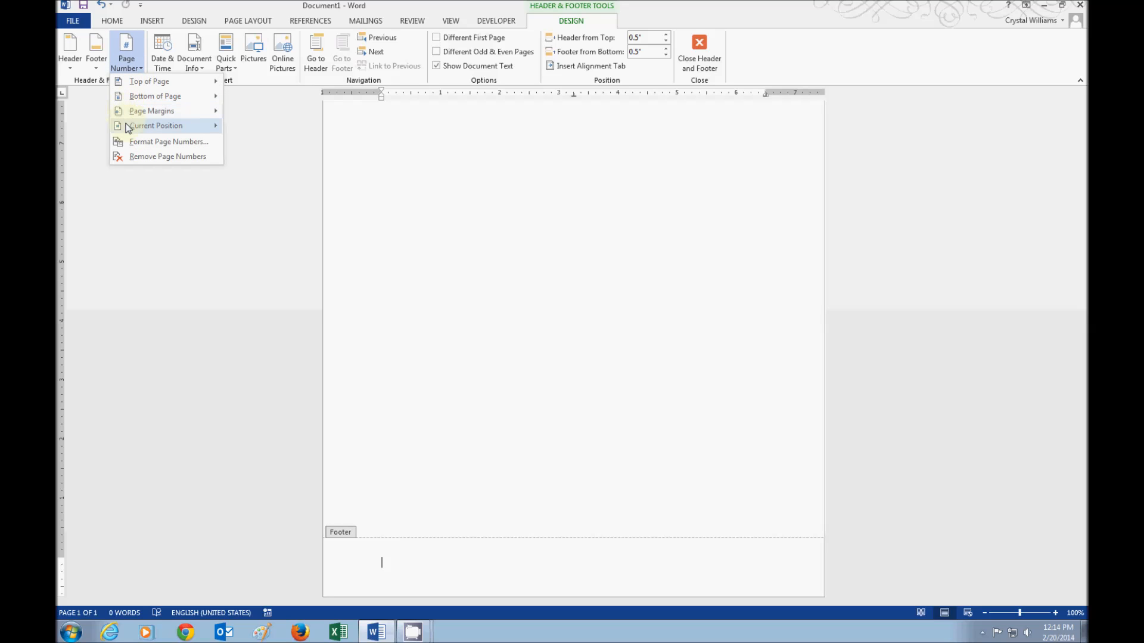
mouse_move(129, 128)
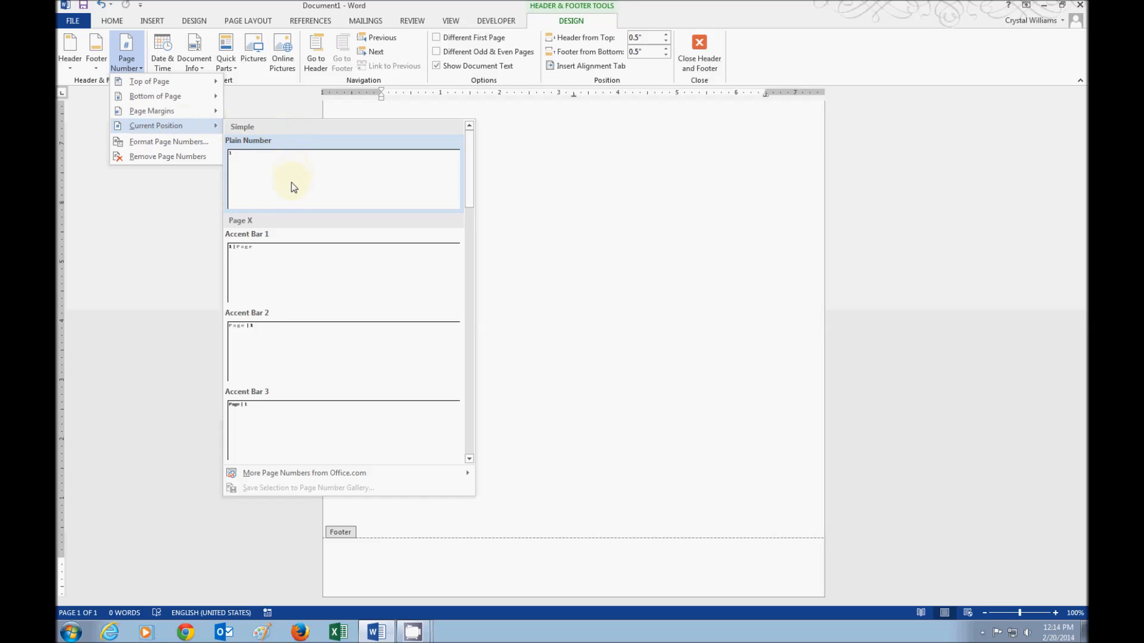
click(255, 260)
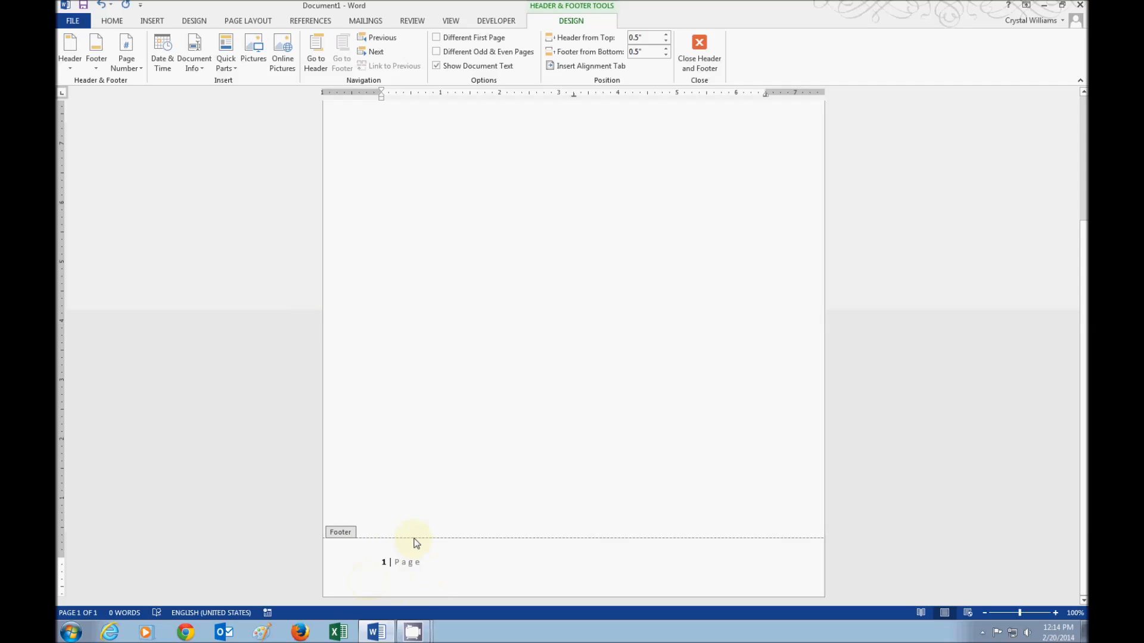
click(705, 66)
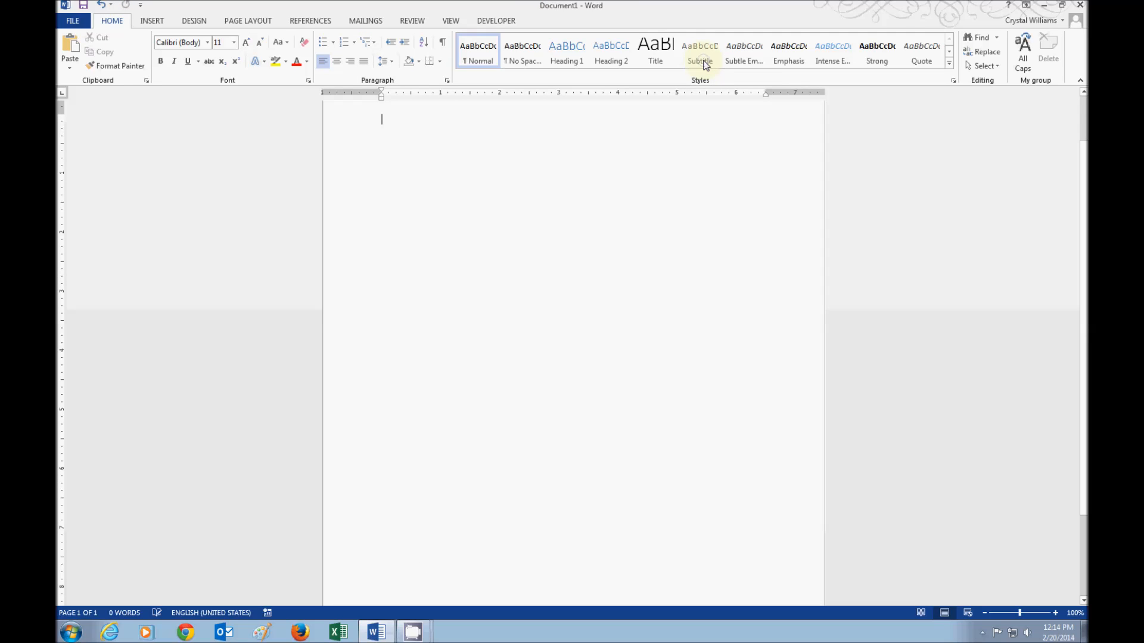
drag(1084, 178, 1086, 266)
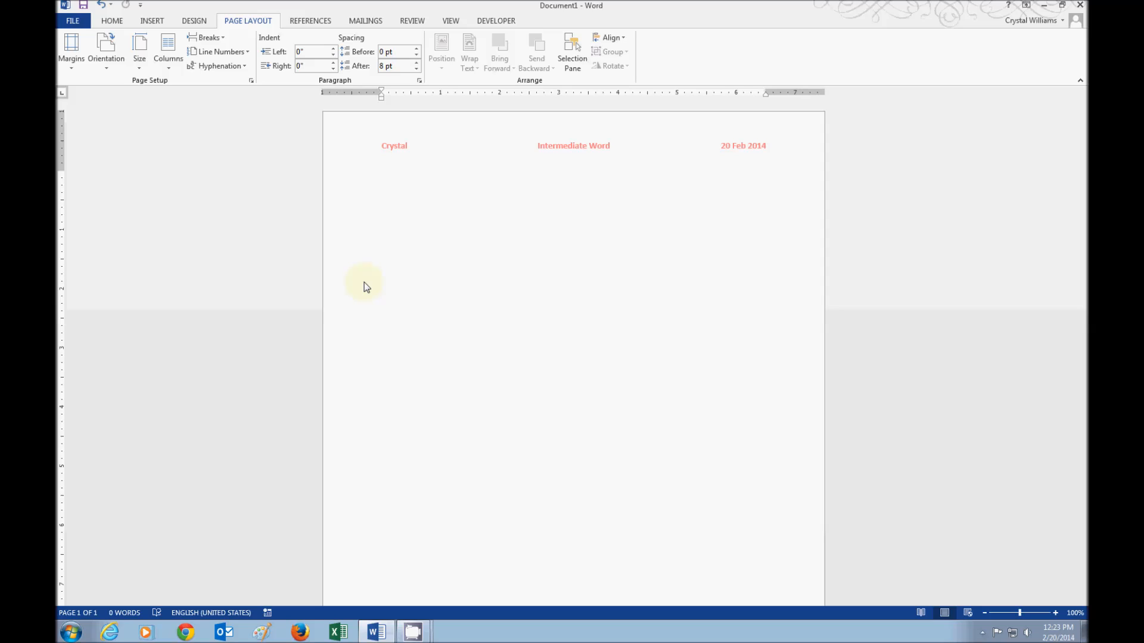
- Open Page Borders from the Design tab, choose a dashed line style, and remove the top edge
click(196, 23)
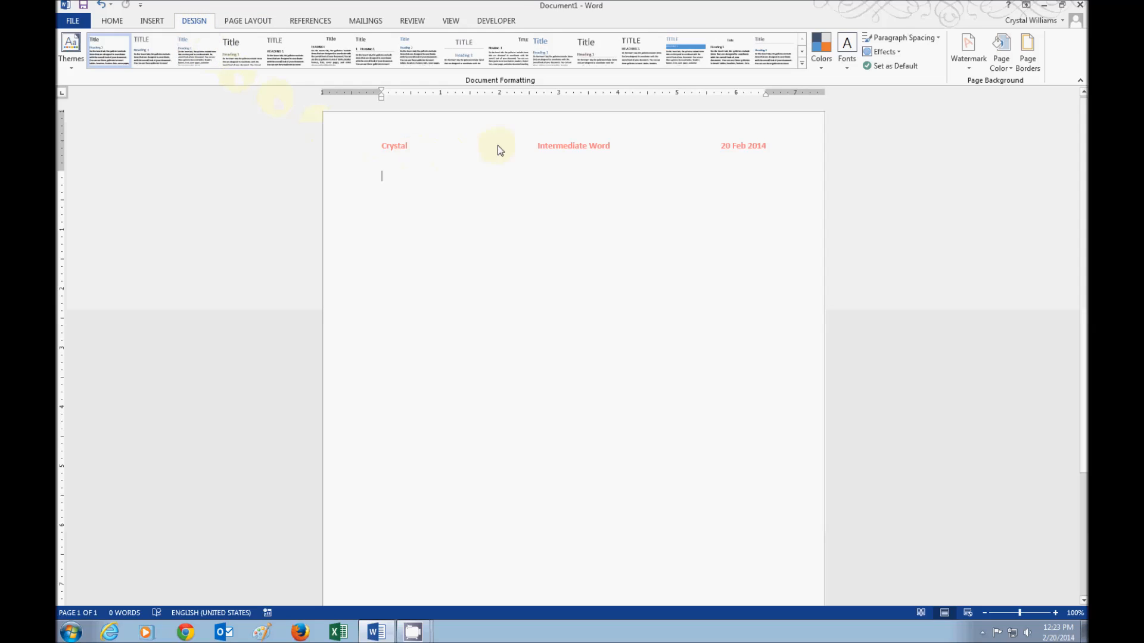
click(1028, 60)
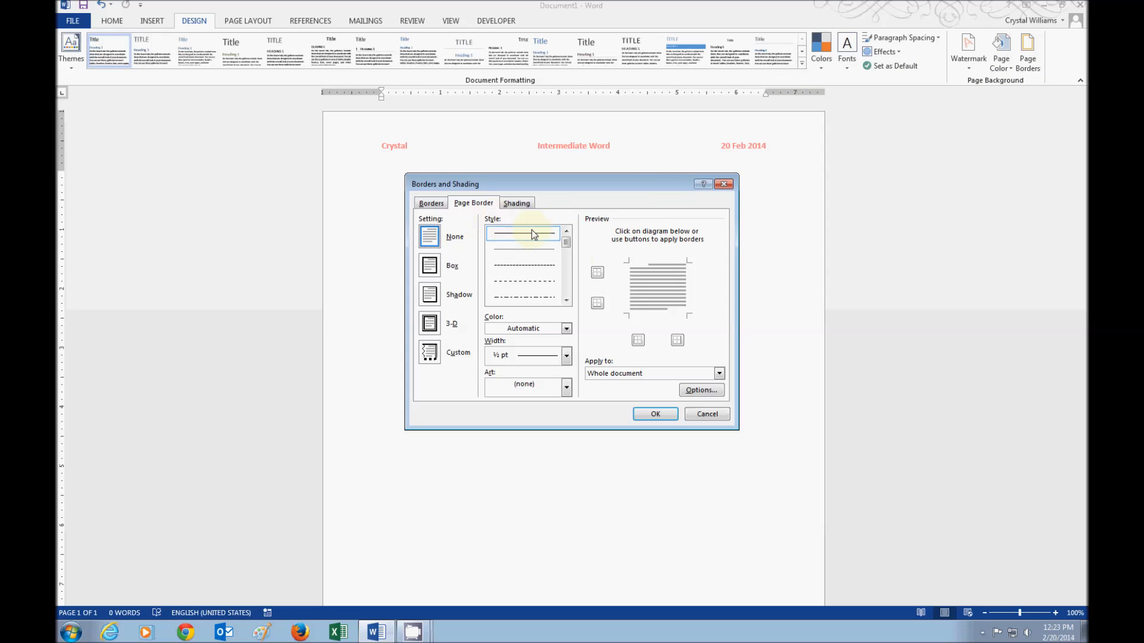
click(567, 300)
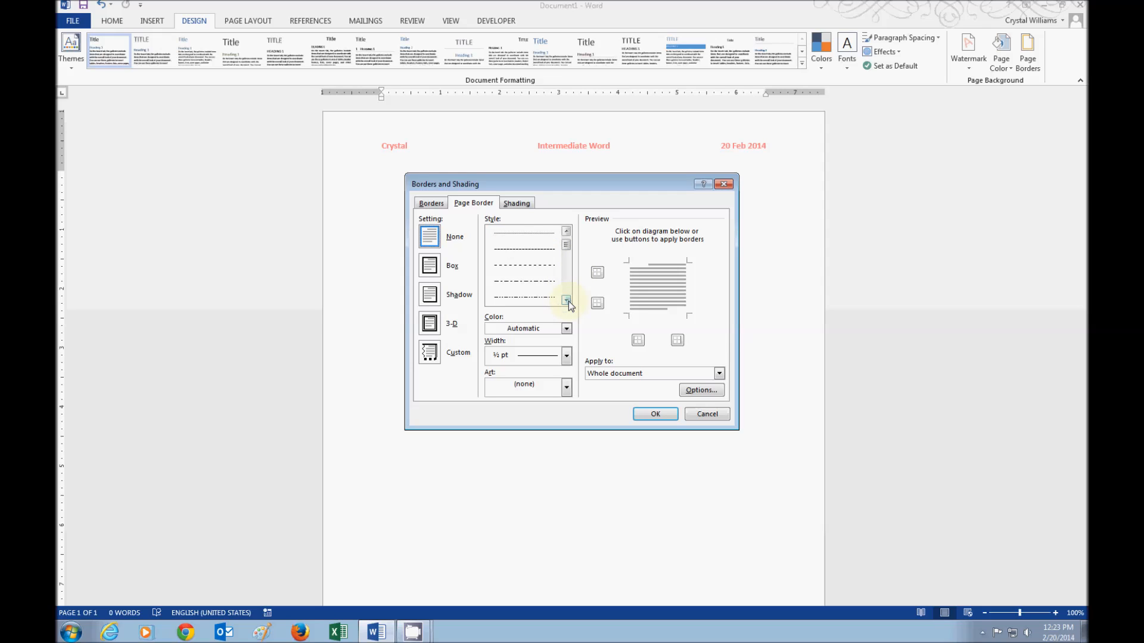
mouse_move(566, 245)
mouse_down()
mouse_move(566, 274)
mouse_move(565, 242)
mouse_up()
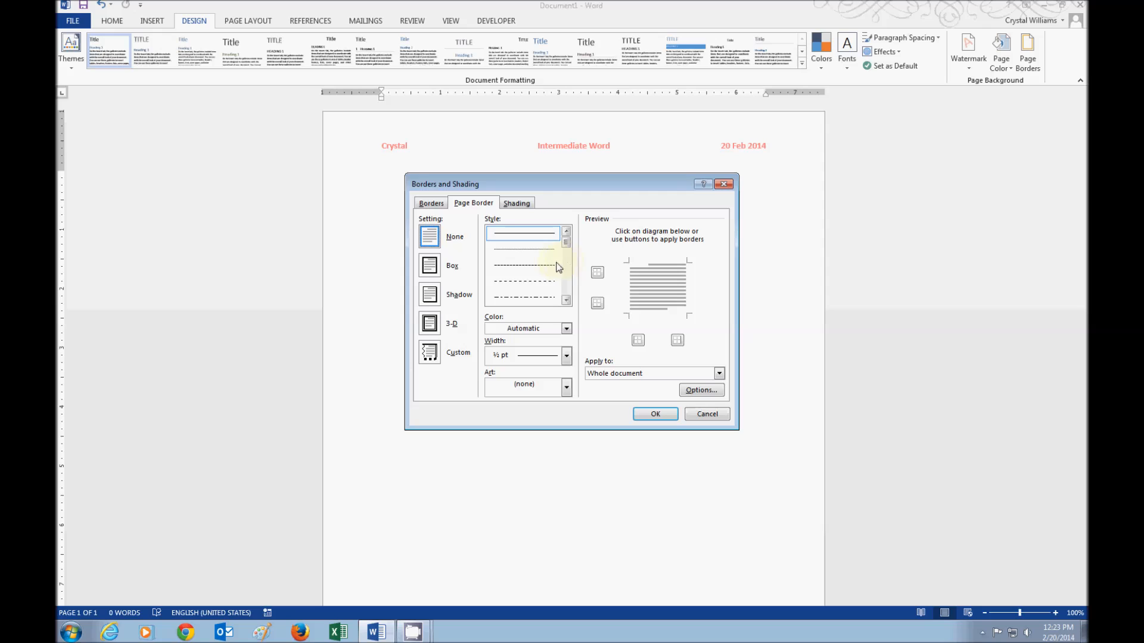
click(541, 283)
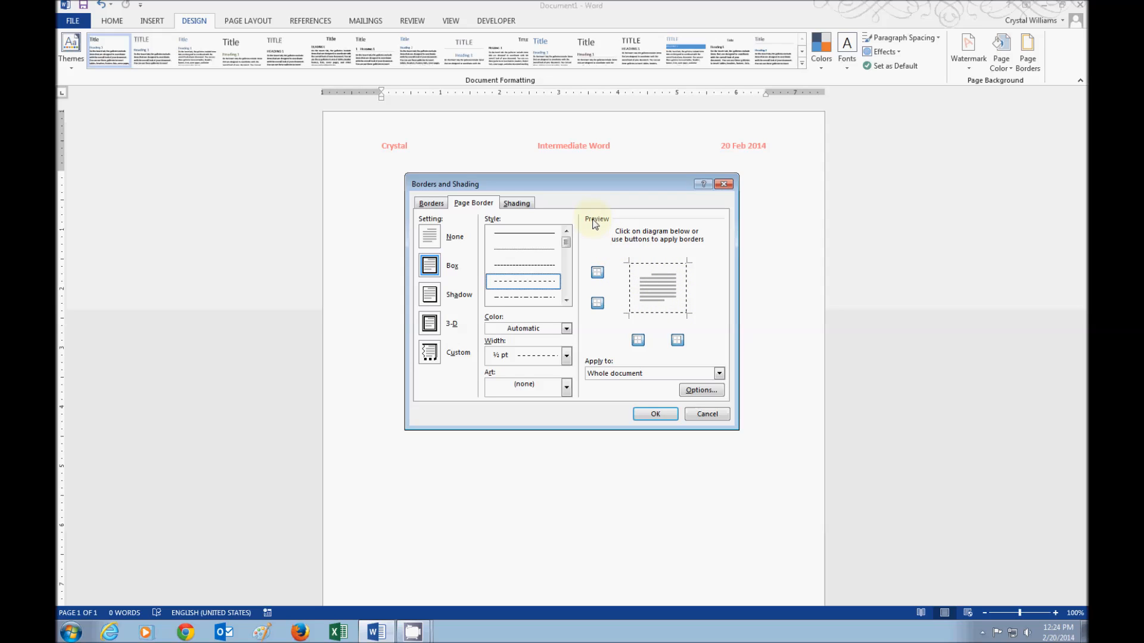
click(597, 275)
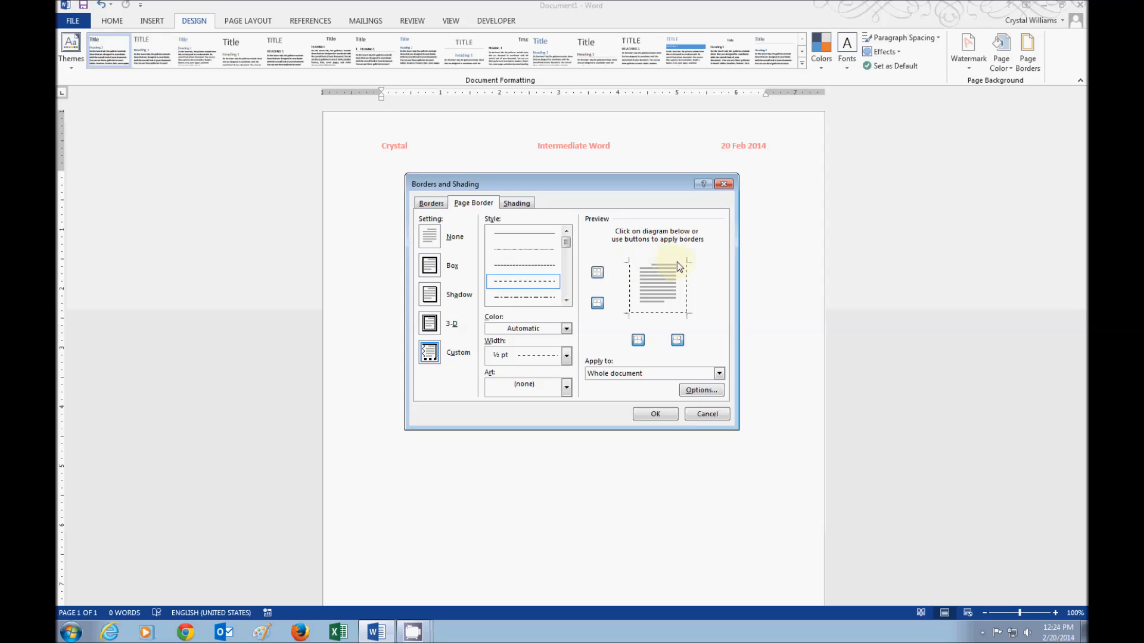
- Keep only the top and bottom dashed edges, applied to the whole document
click(601, 305)
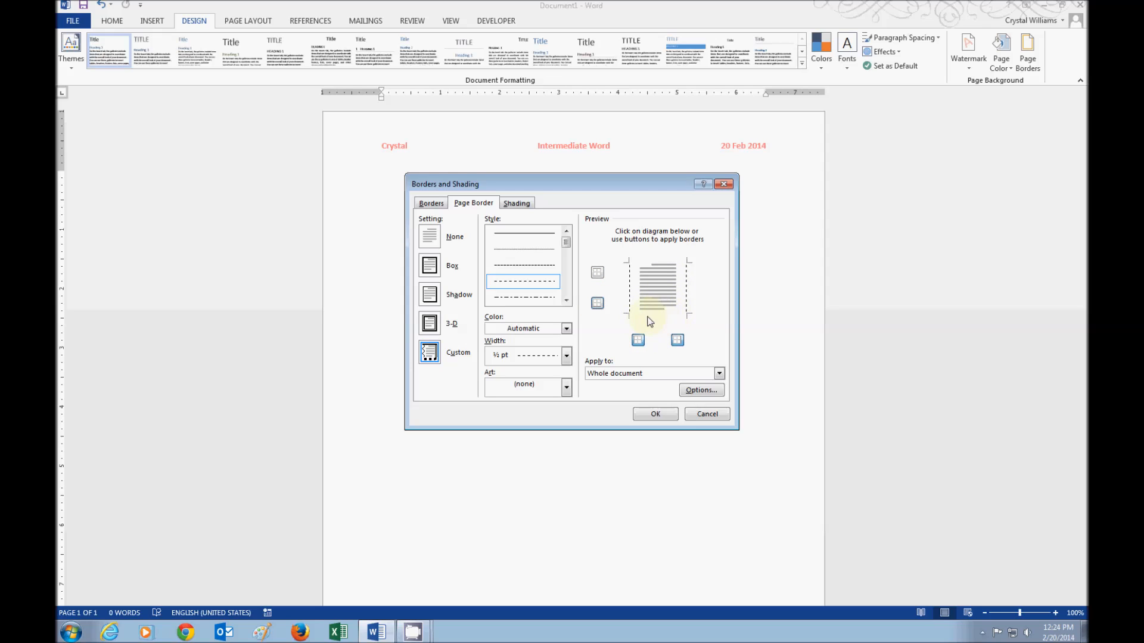
click(597, 304)
click(597, 273)
click(637, 340)
click(675, 342)
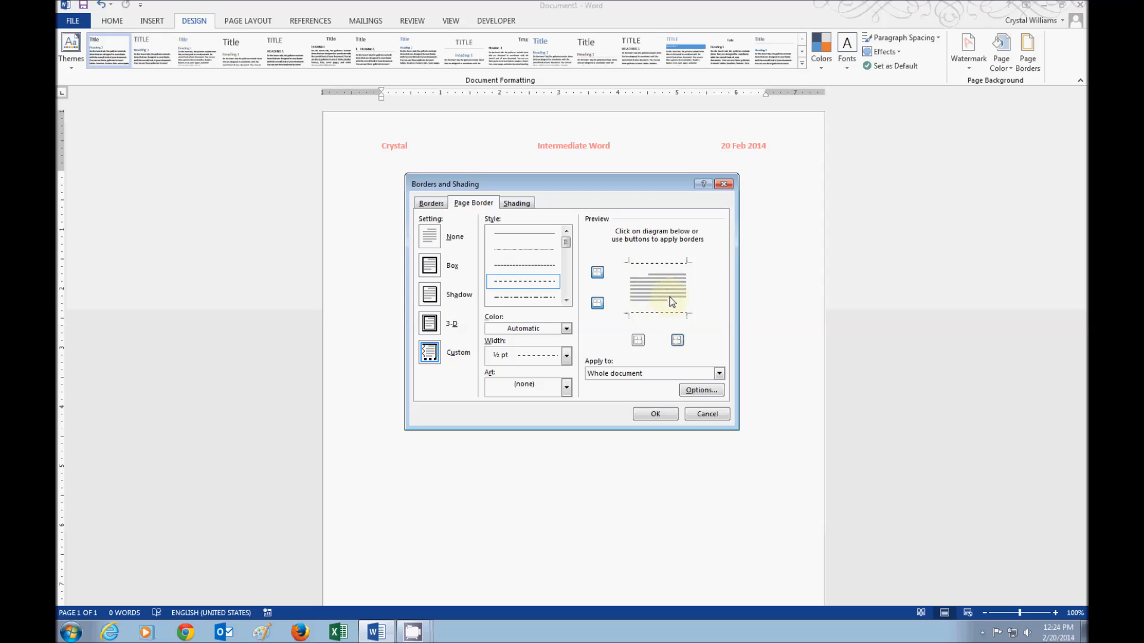
click(605, 375)
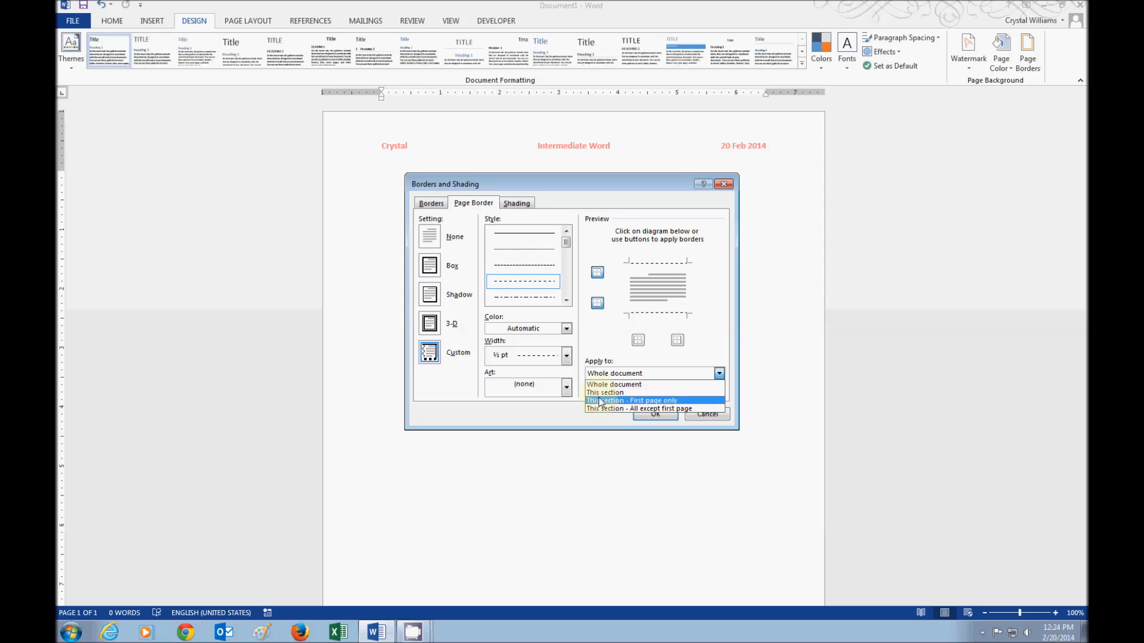
click(599, 344)
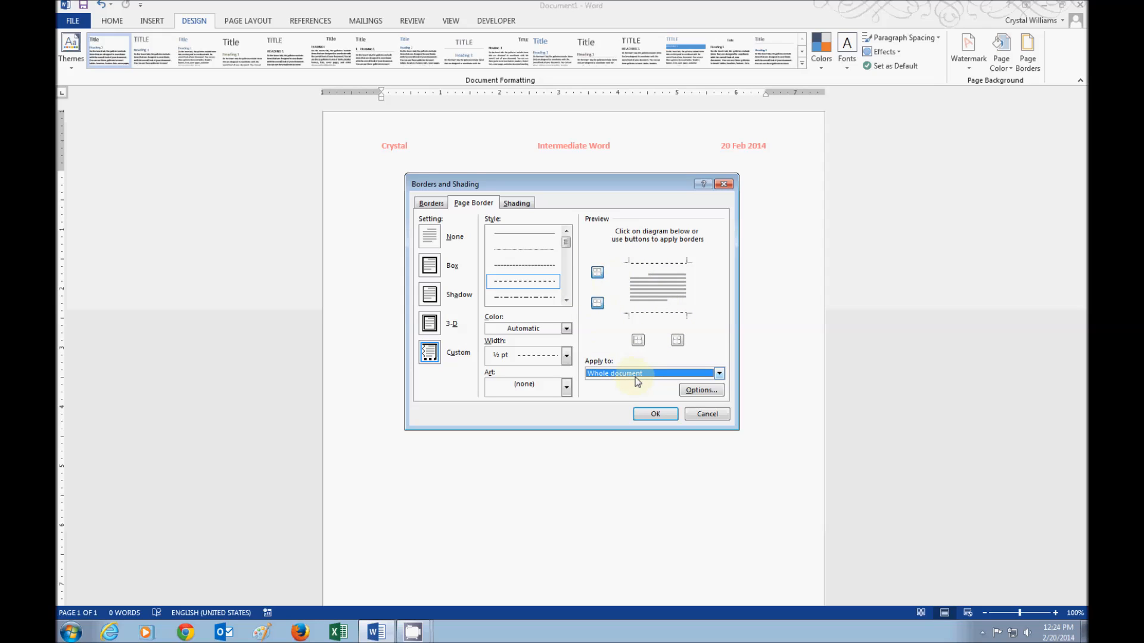
- Change the dashed page border color to the dark green theme swatch and width to 1 ½ pt
click(492, 329)
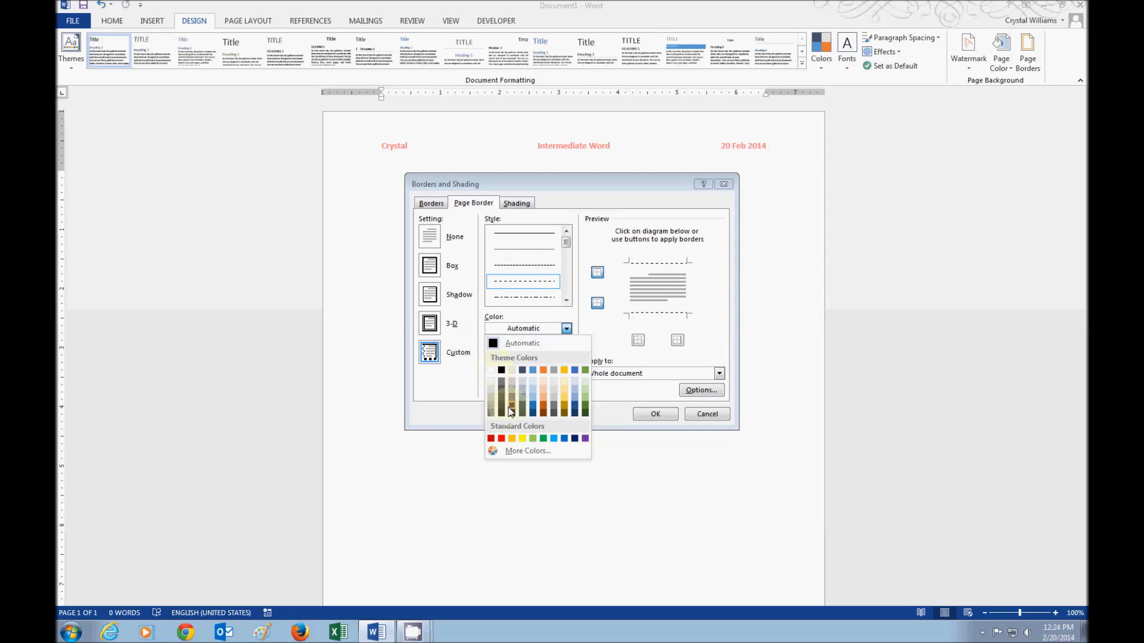
click(585, 413)
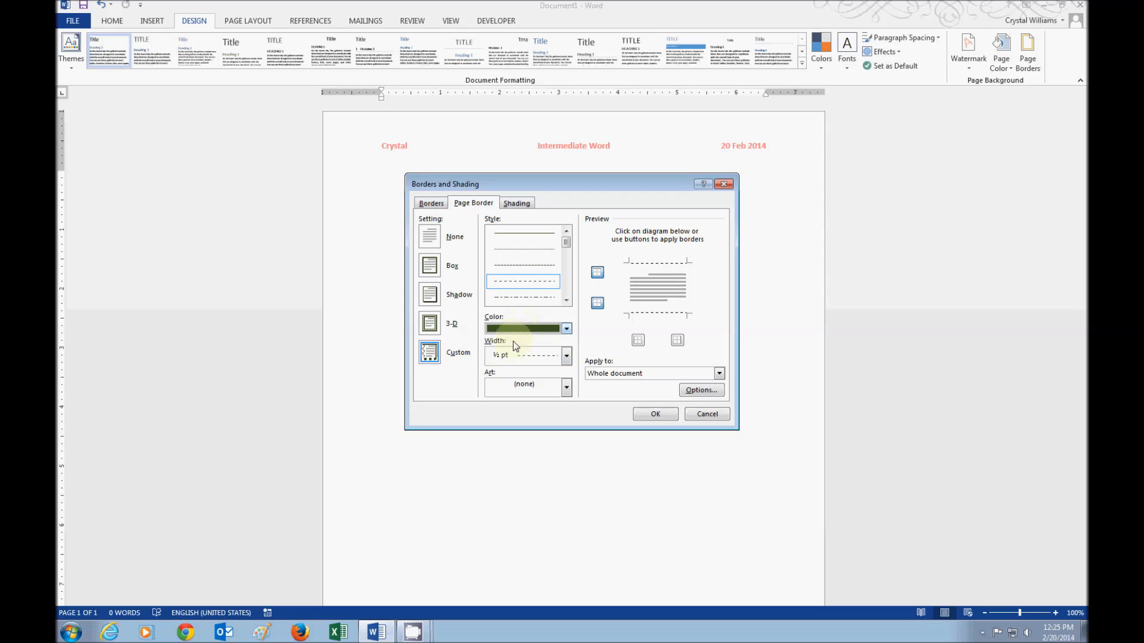
click(566, 359)
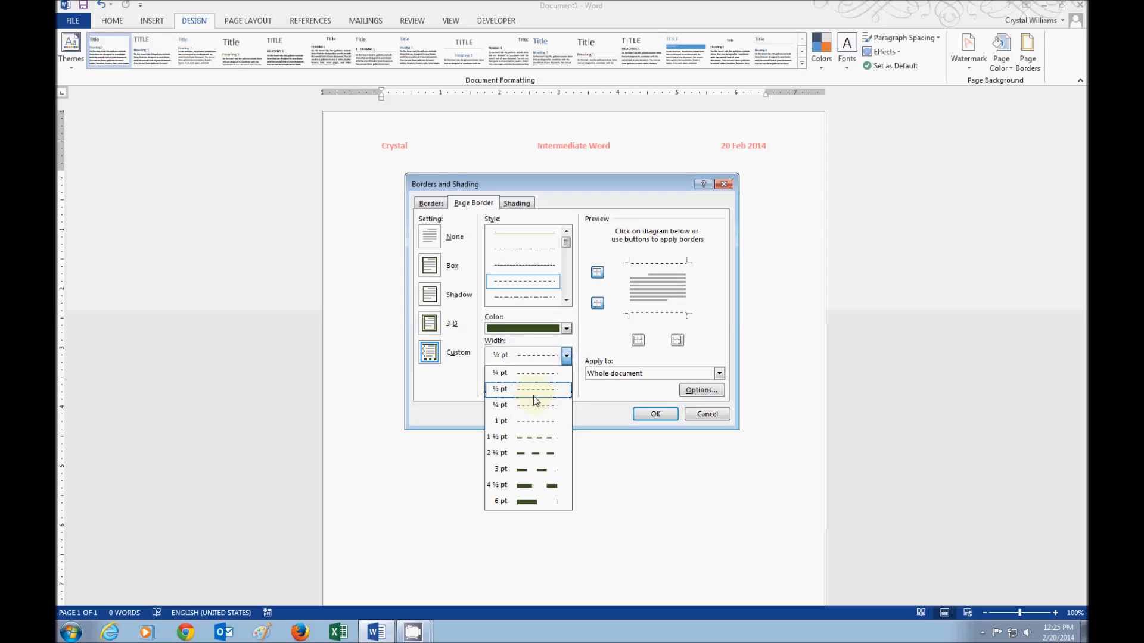
click(530, 435)
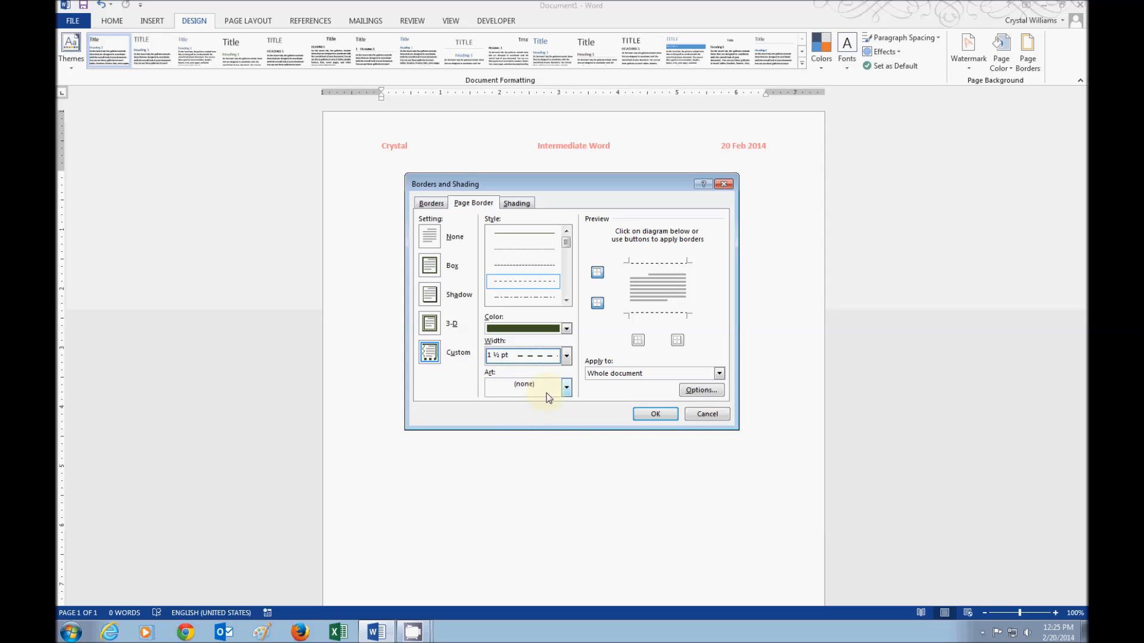
click(566, 388)
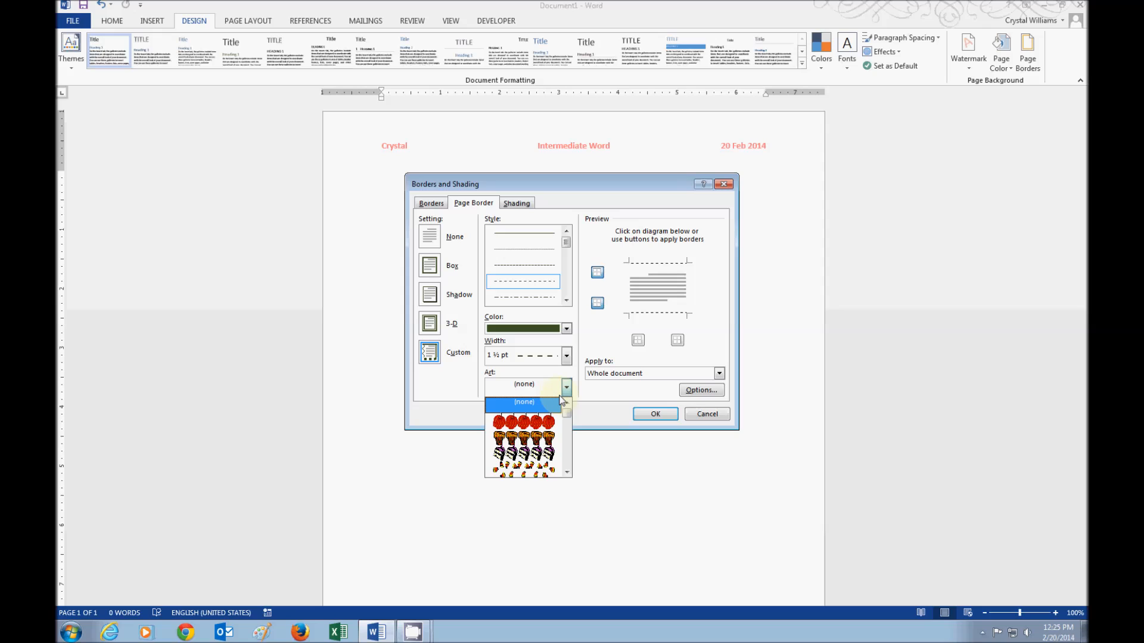
drag(565, 413, 565, 432)
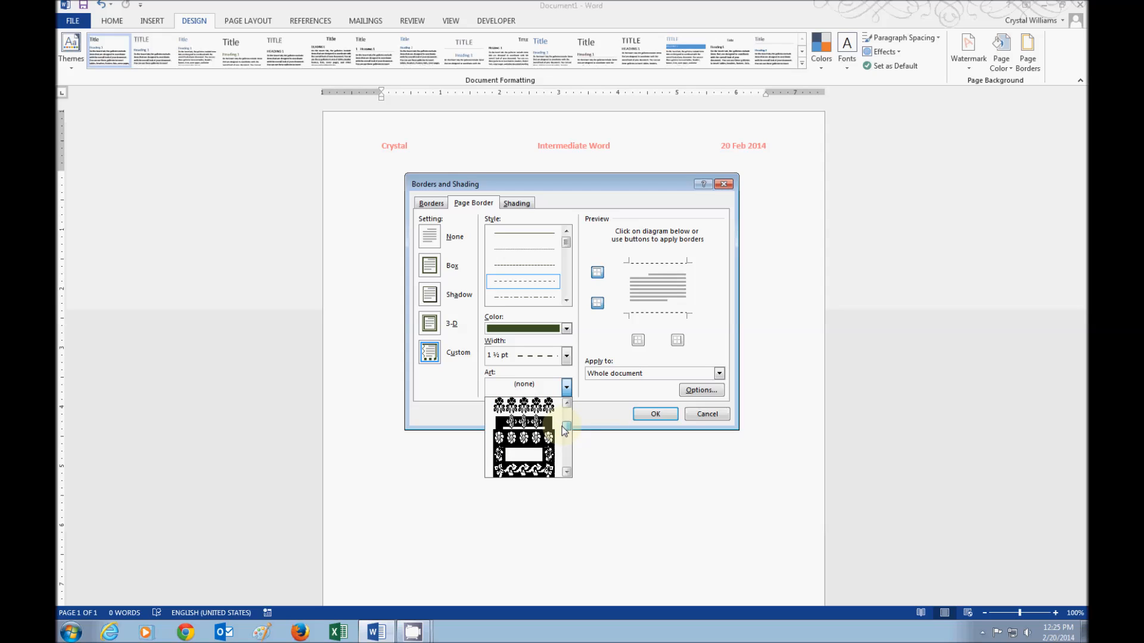
drag(565, 431, 563, 472)
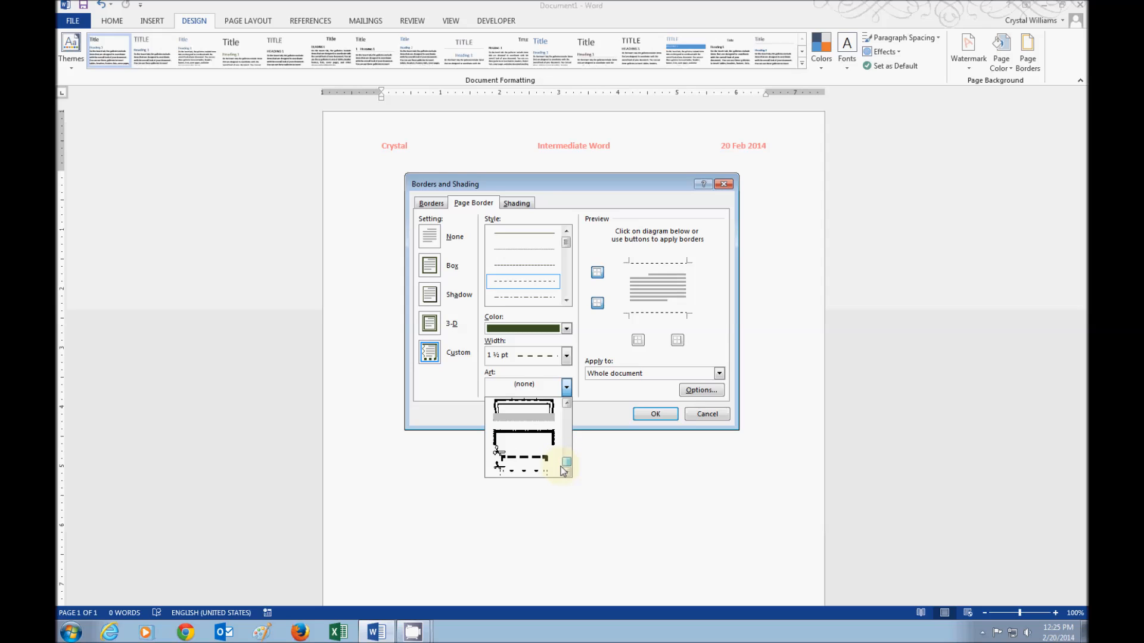
drag(563, 472, 567, 416)
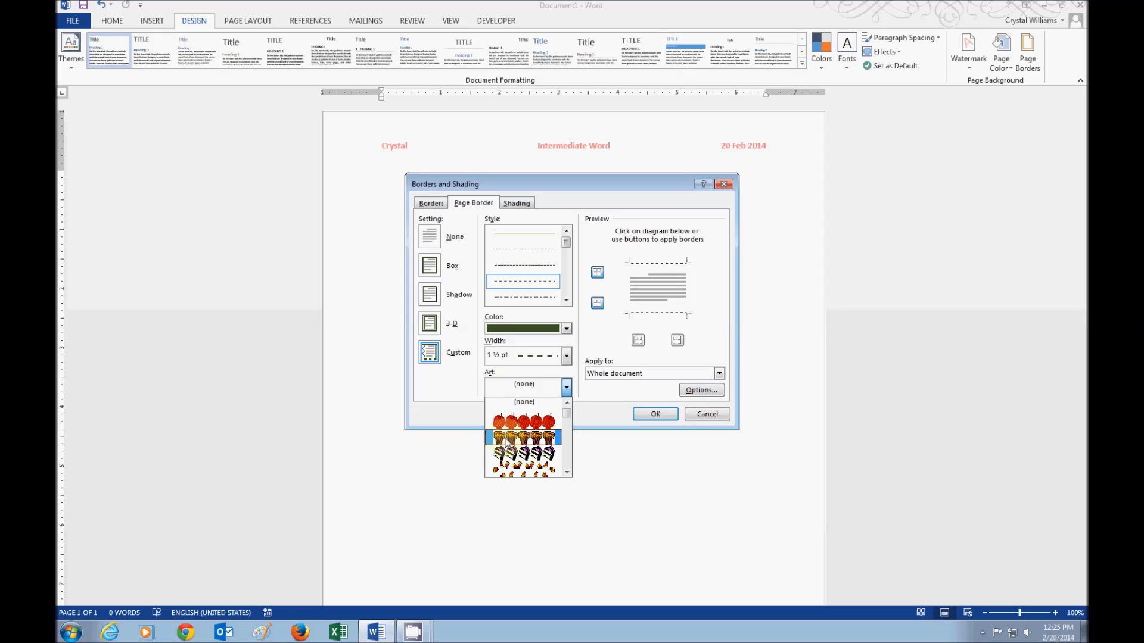
click(566, 471)
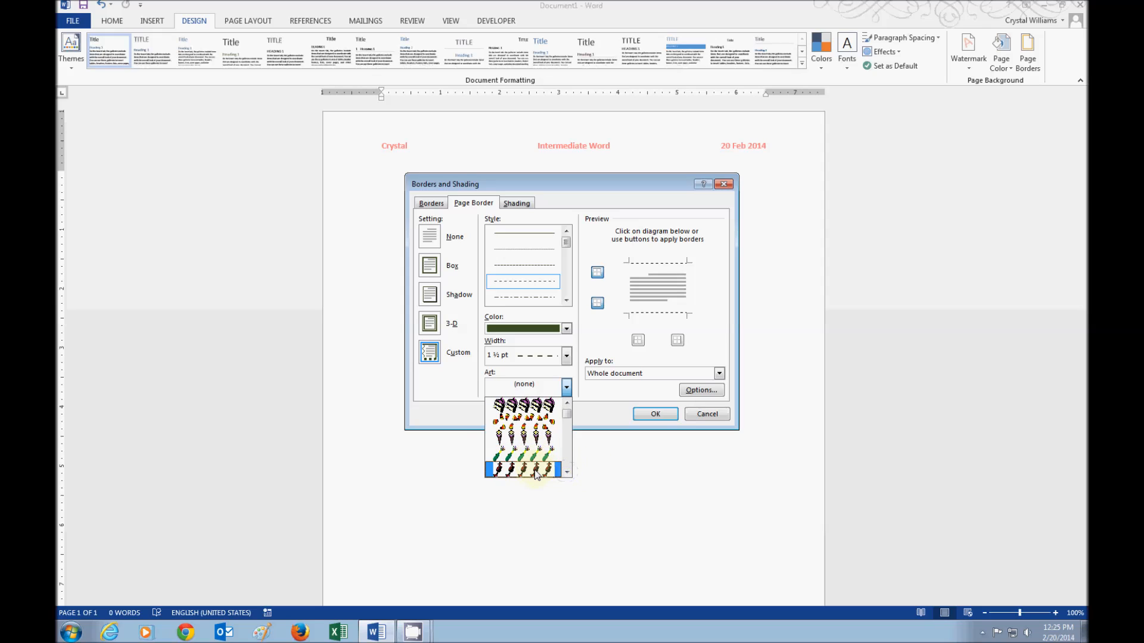
click(566, 473)
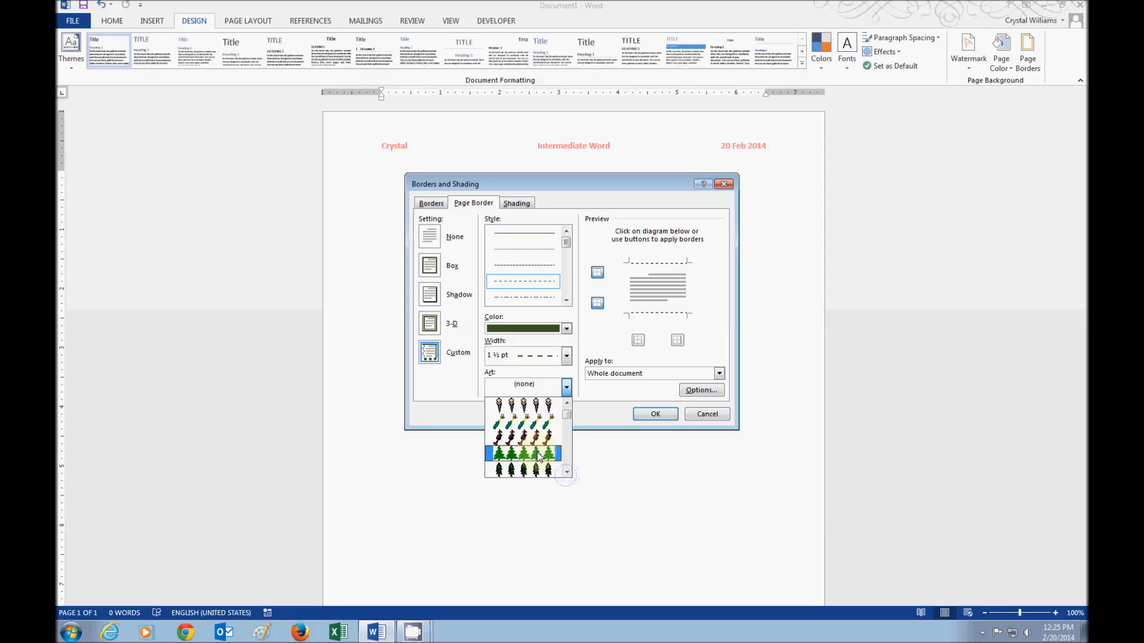
click(528, 382)
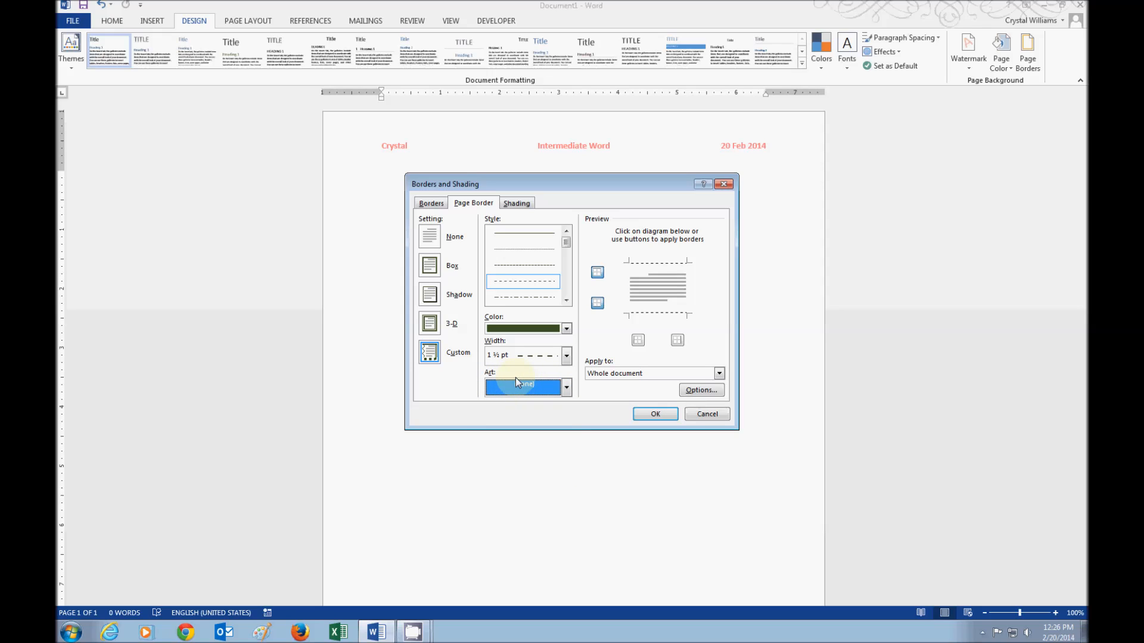
- Apply the border to this section's first page only, redraw all four edges as green dashes, and confirm
click(628, 373)
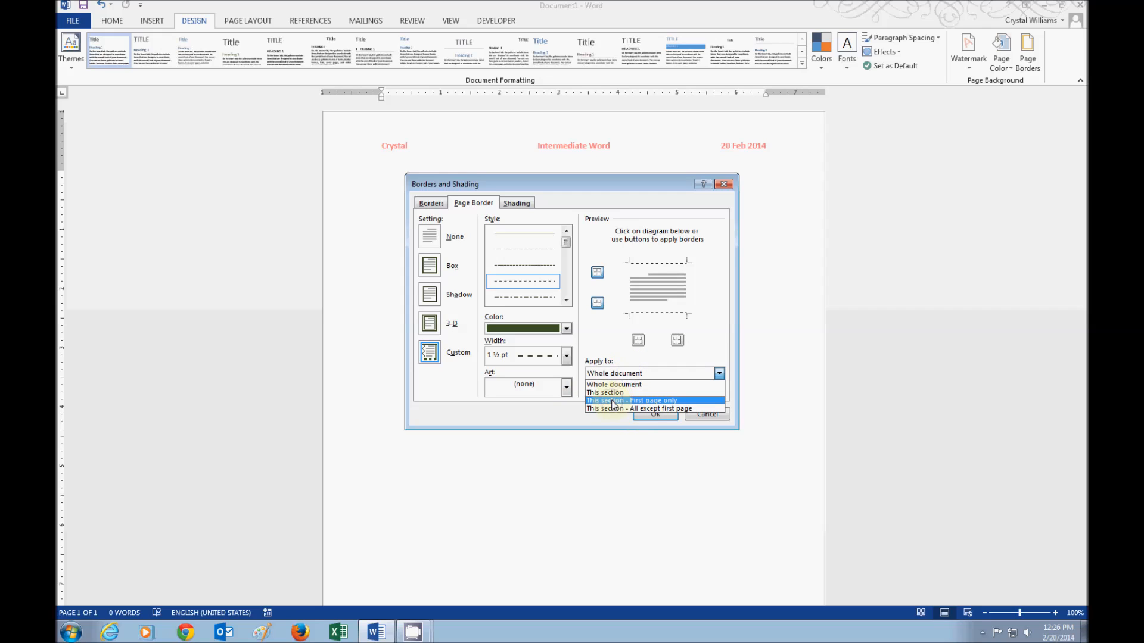
click(614, 401)
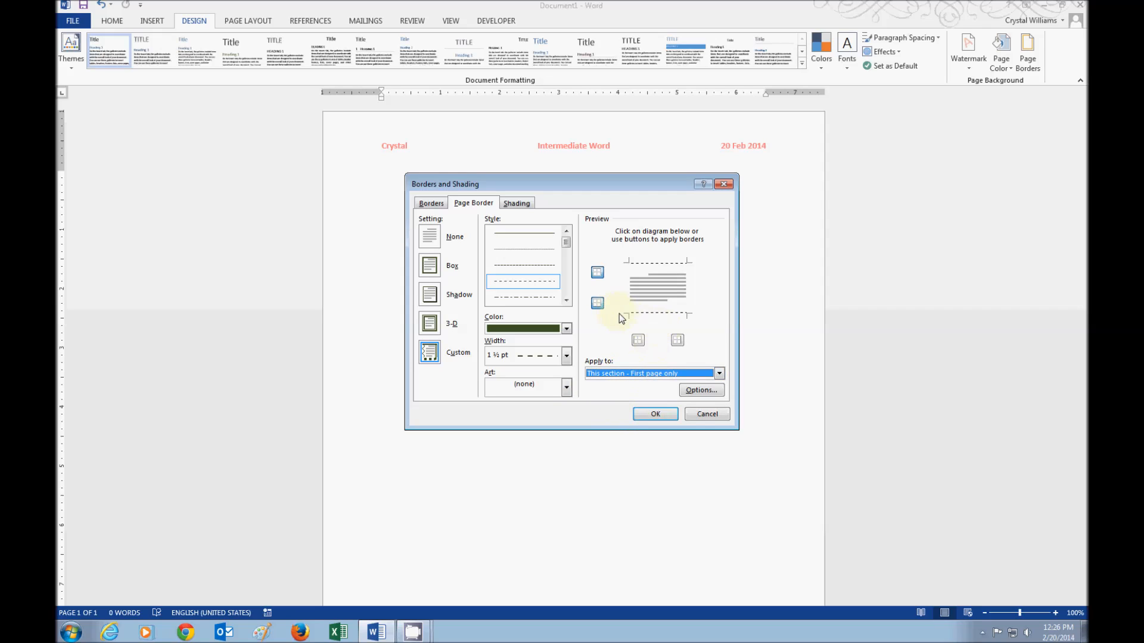
click(597, 302)
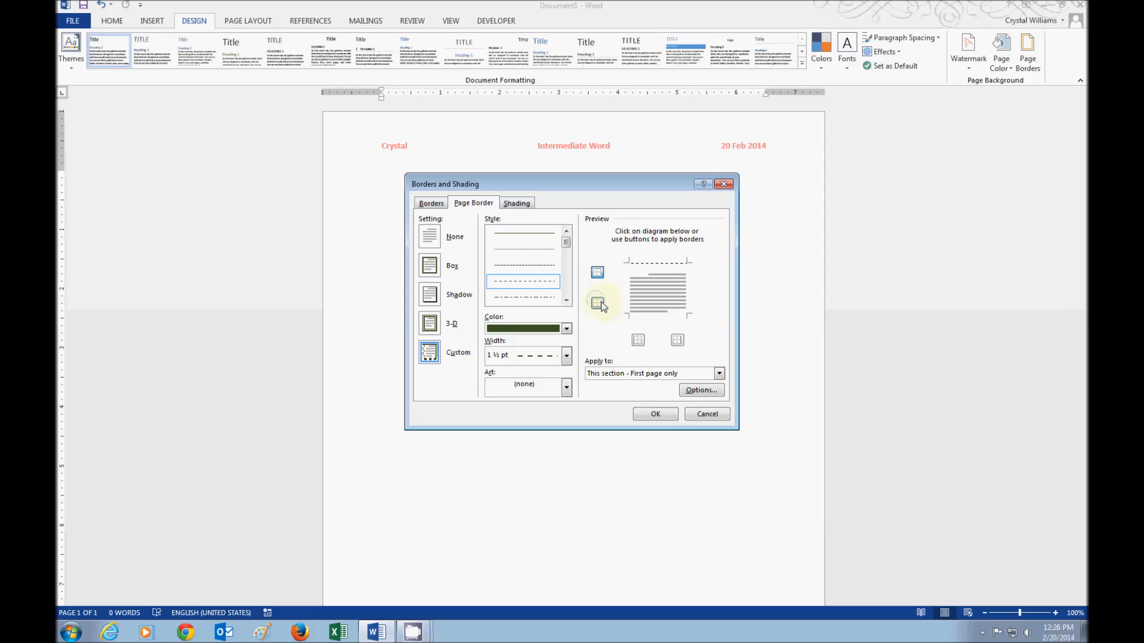
click(598, 304)
click(638, 340)
click(678, 340)
click(596, 274)
click(597, 274)
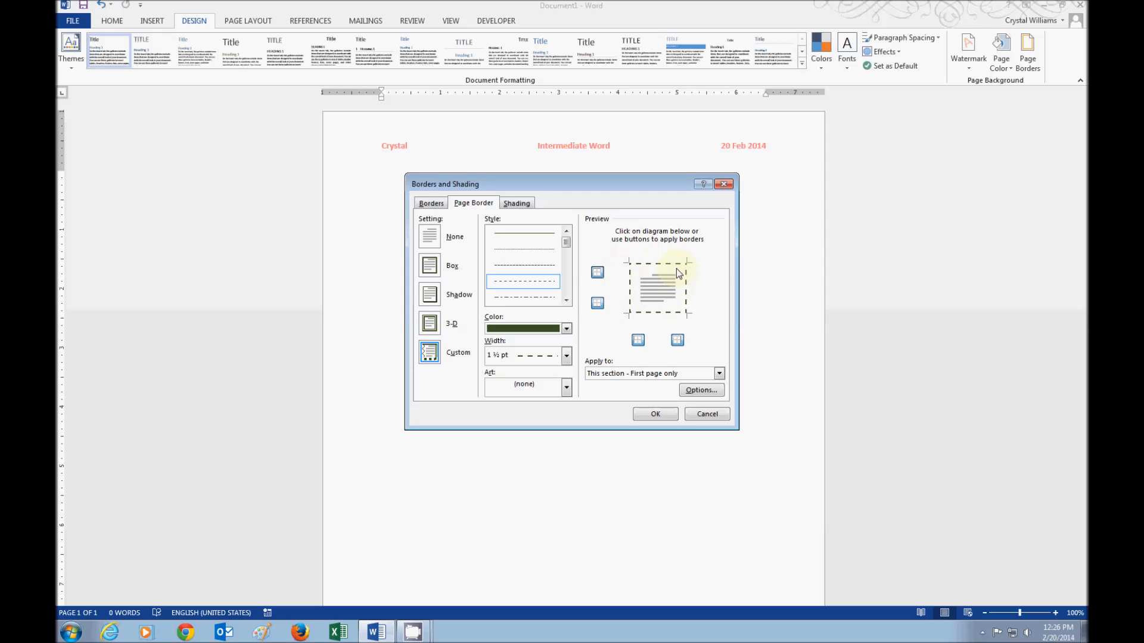
click(646, 415)
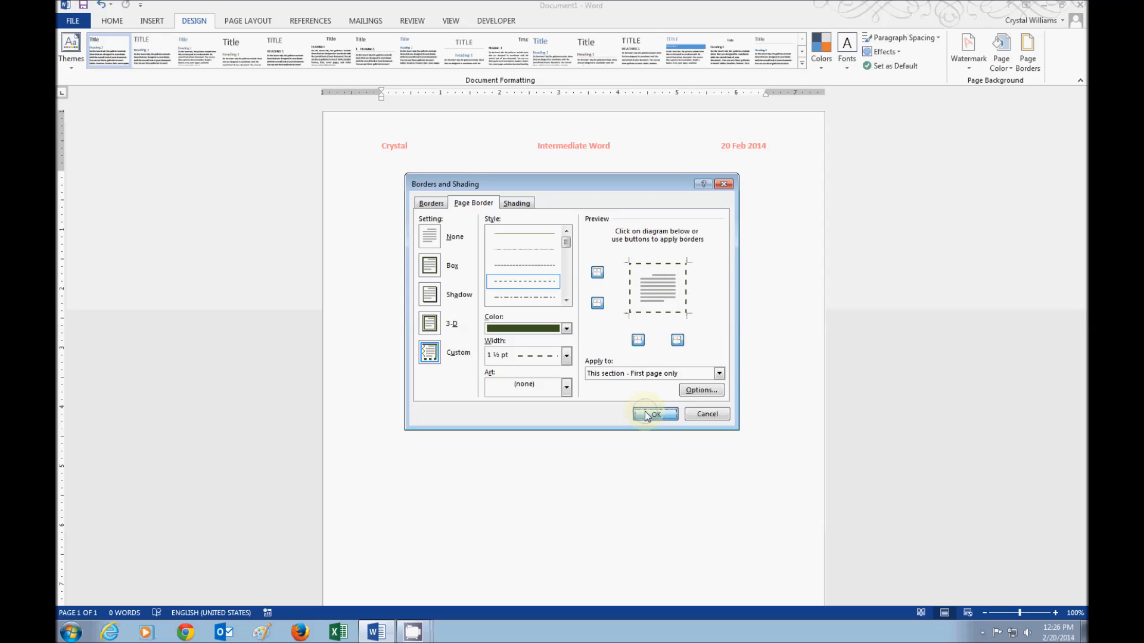